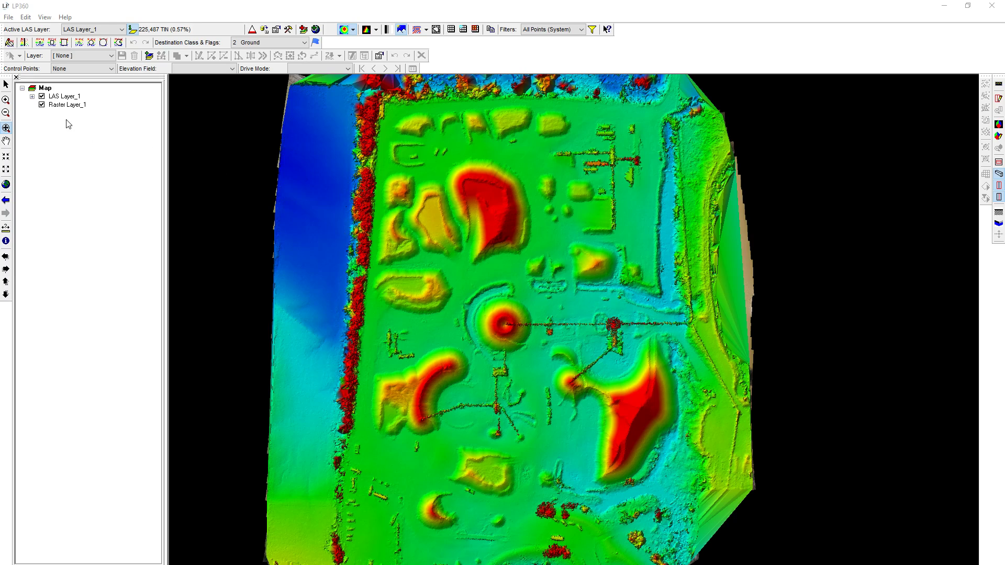
Step: Rename LAS Layer_1 to November LAS
click(70, 101)
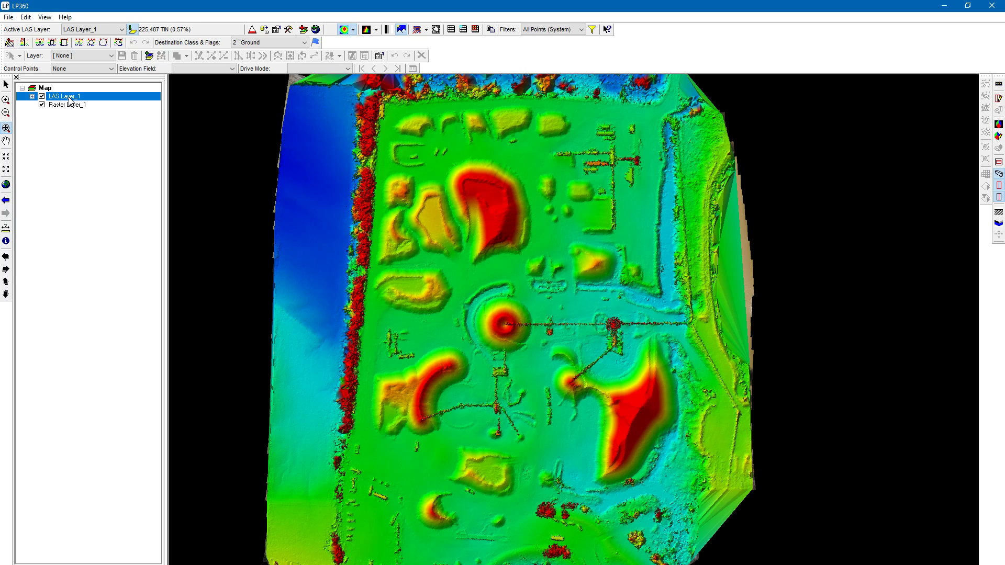
click(71, 100)
text(N)
click(110, 301)
click(73, 99)
click(65, 100)
text(November LAS)
key(Return)
Step: Rename Raster Layer_1 to November Ortho
click(73, 106)
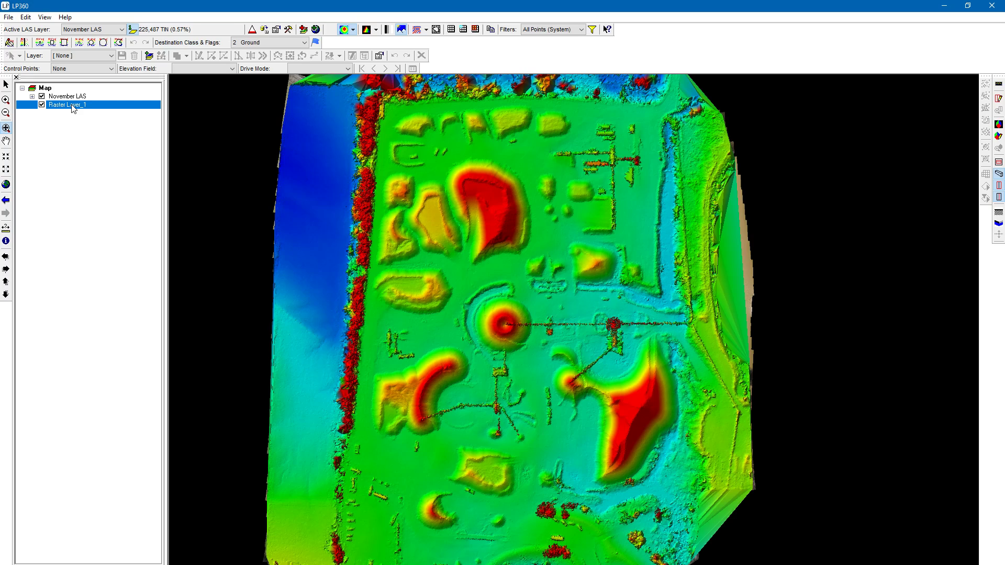
click(72, 106)
text(November Ortho)
key(Return)
Step: Add the point cloud AJAX-2\LAS\Point-Cloud2.las as a LAS layer
click(303, 30)
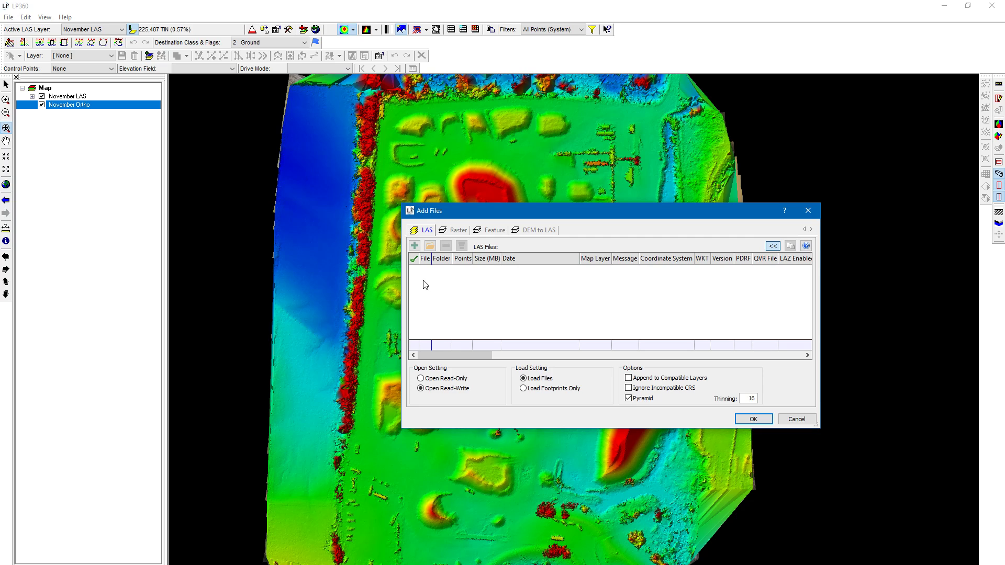
click(807, 211)
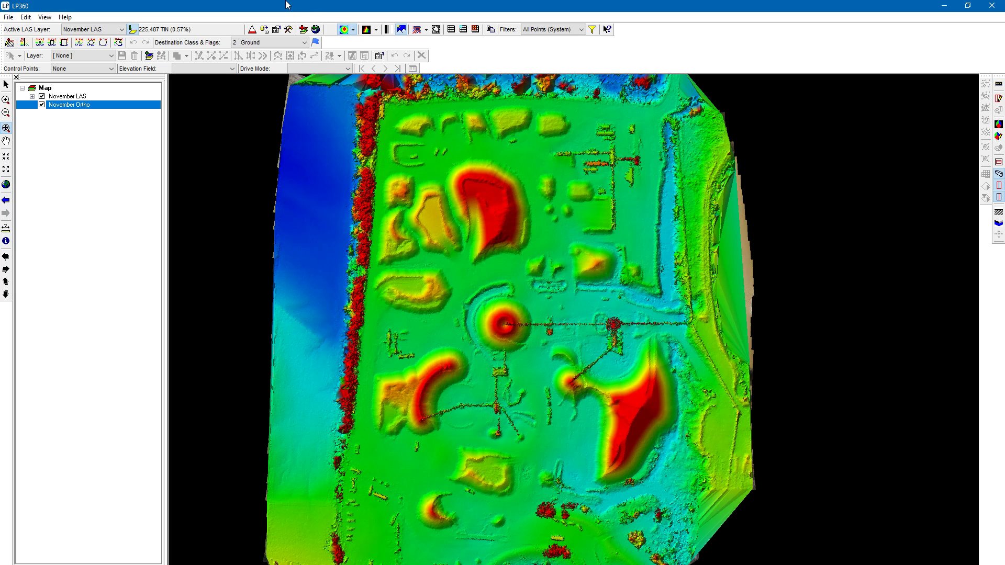
click(303, 30)
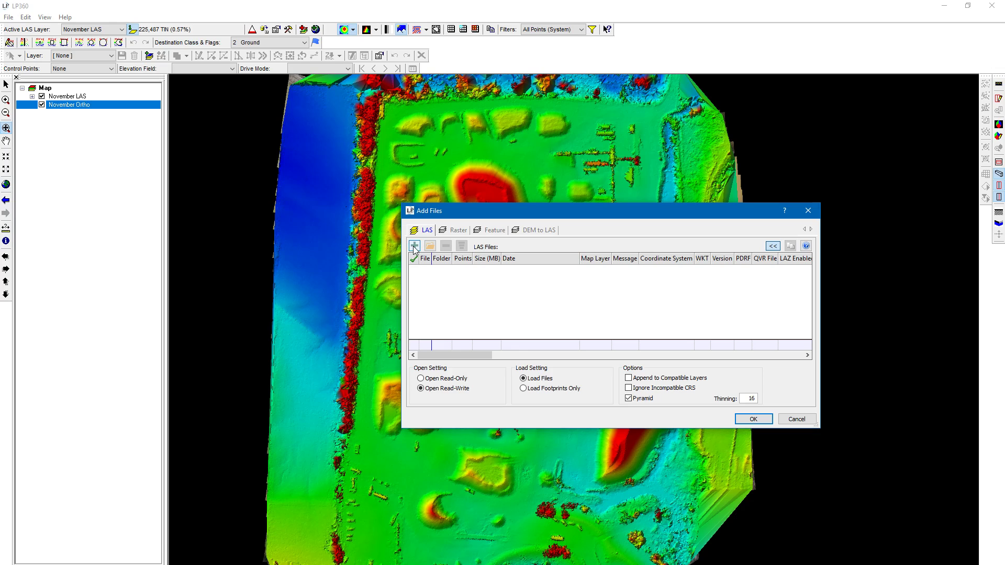
click(414, 246)
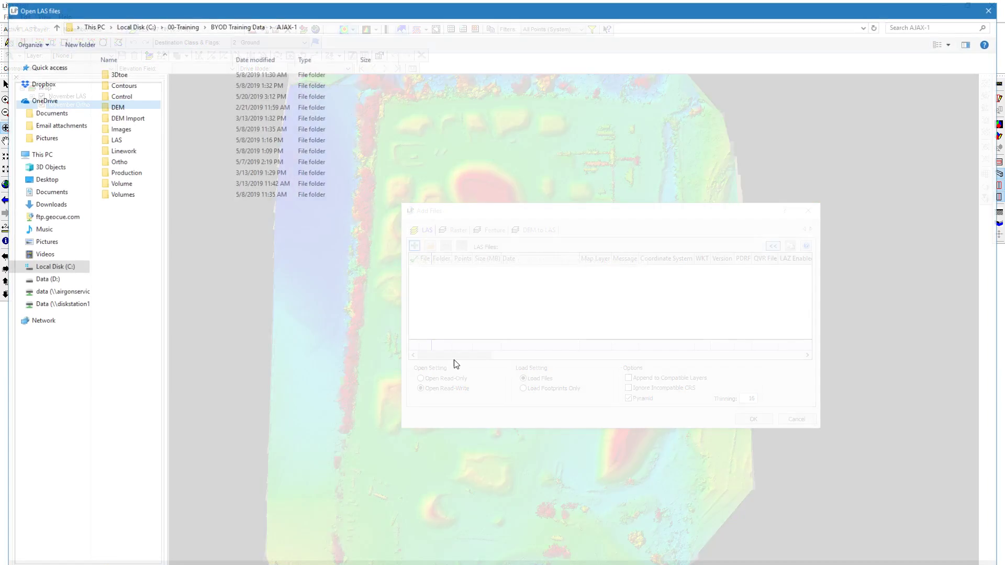
click(245, 26)
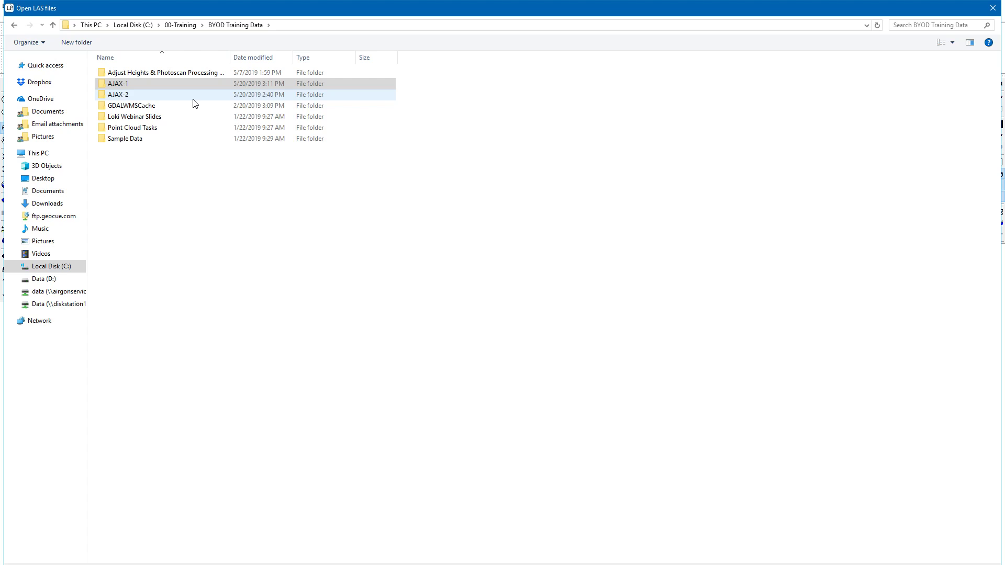
double_click(193, 95)
double_click(200, 133)
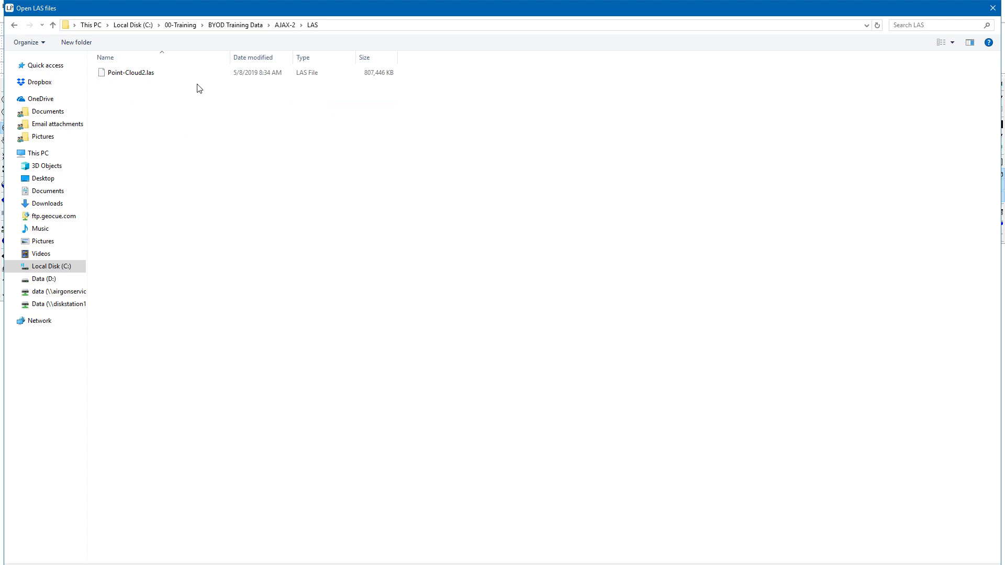
key(Return)
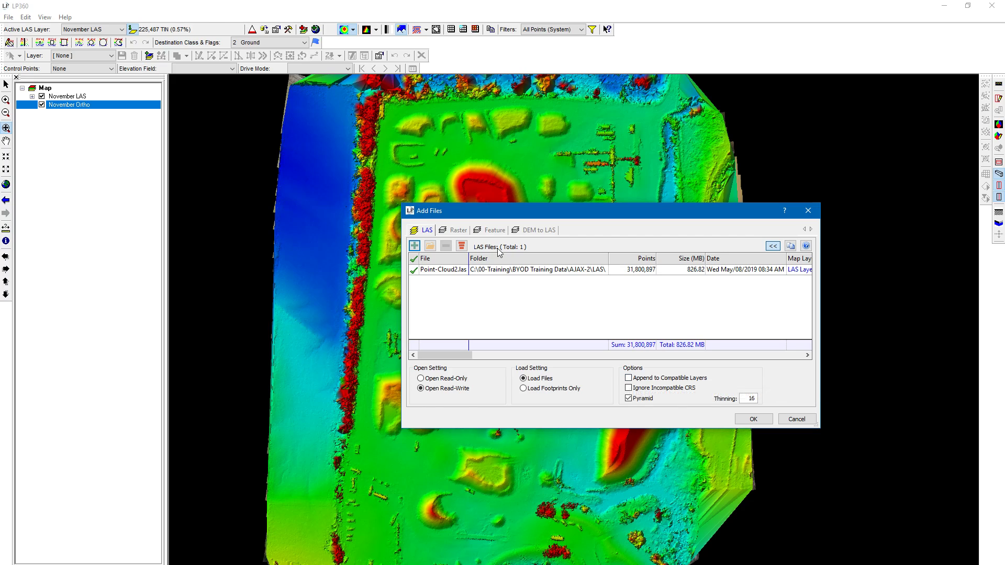
Step: Add the orthophoto AJAX-2\Ortho\Ortho2.tif as a raster layer and load both
click(458, 232)
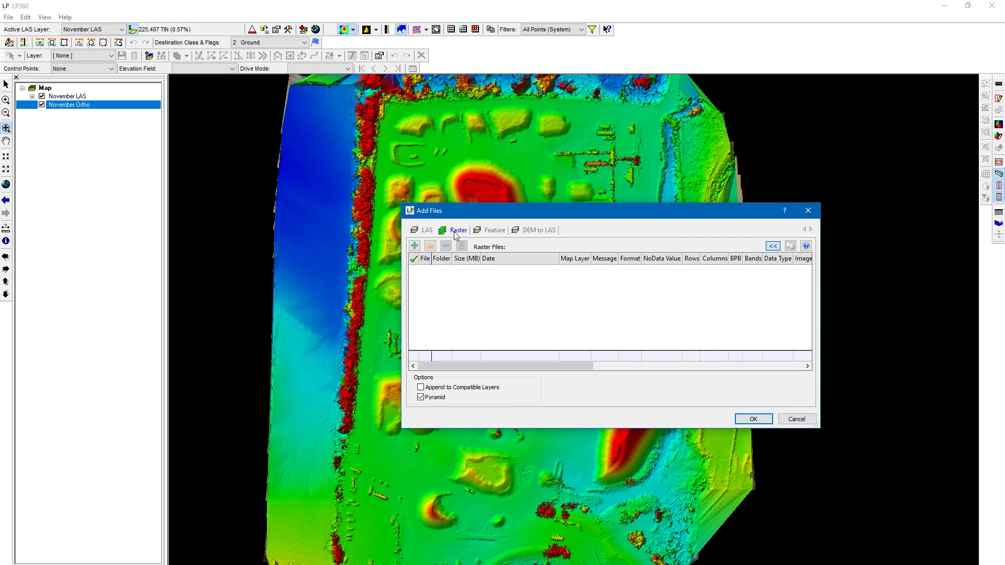
click(414, 246)
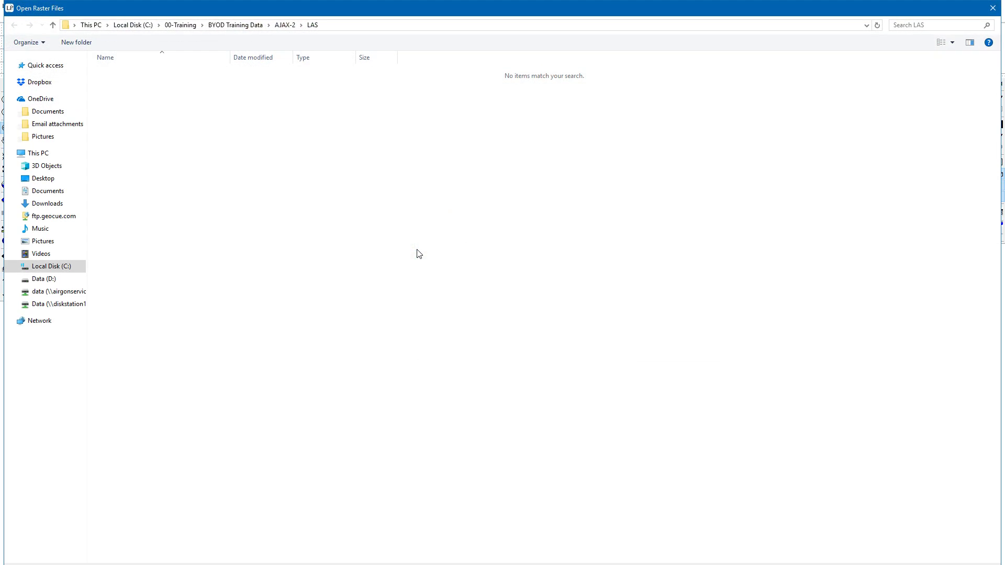
click(52, 24)
click(147, 138)
double_click(147, 138)
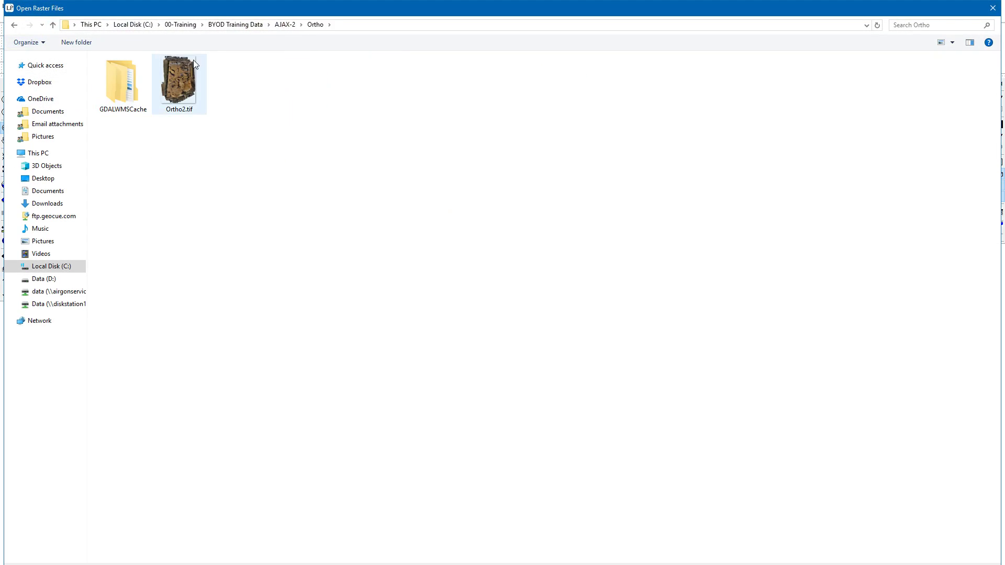
key(Return)
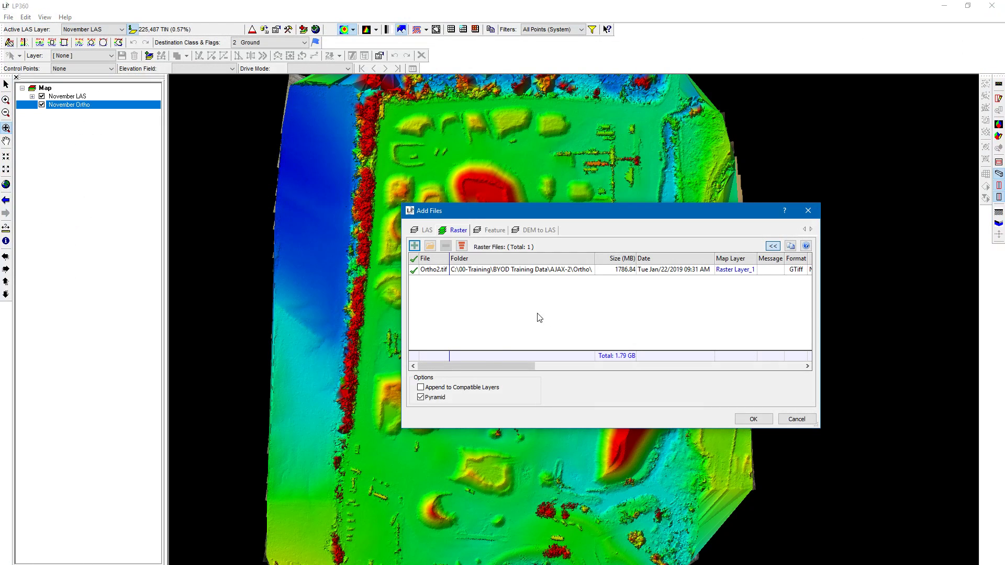
click(756, 420)
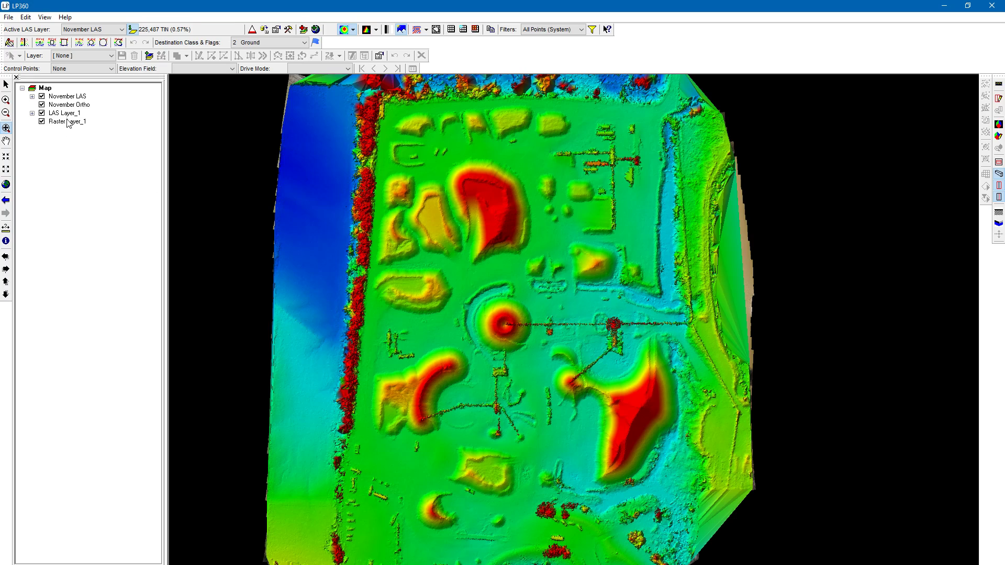
Step: Rename the new LAS Layer_1 to December LAS
click(66, 113)
click(65, 113)
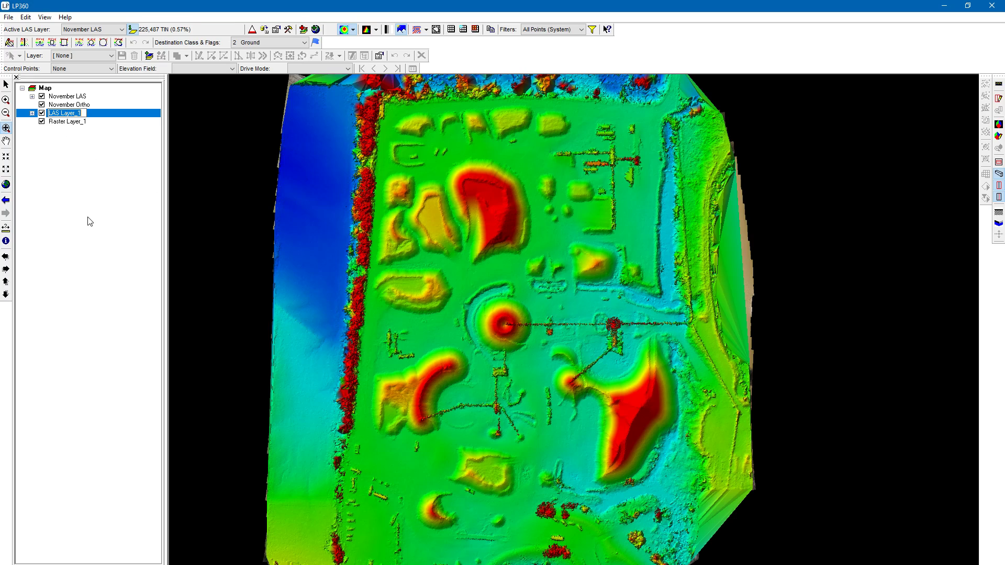
text(Dember)
key(BackSpace)
key(BackSpace)
key(BackSpace)
key(BackSpace)
text(cember LAS)
Step: Rename Raster Layer_1 to December Ortho and move December LAS directly under November LAS
click(70, 125)
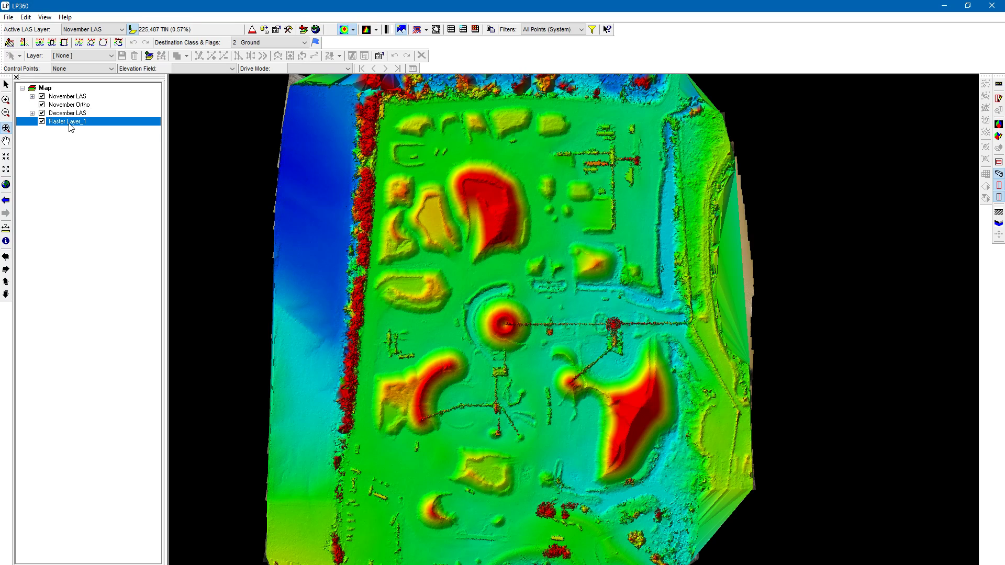
click(70, 124)
text(December Ortho)
key(Return)
drag(78, 114, 80, 102)
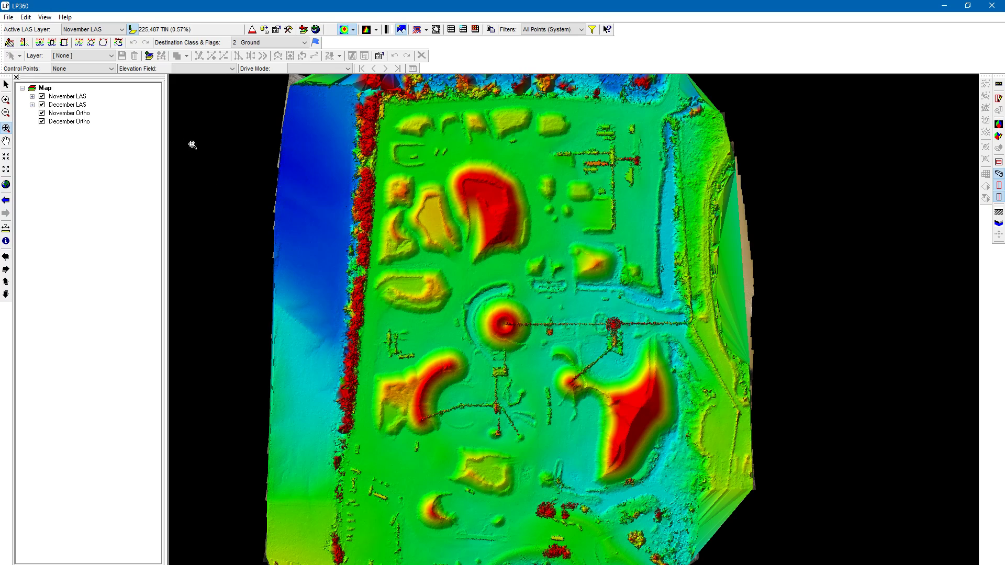
Step: Choose December LAS as the active LAS layer
click(106, 31)
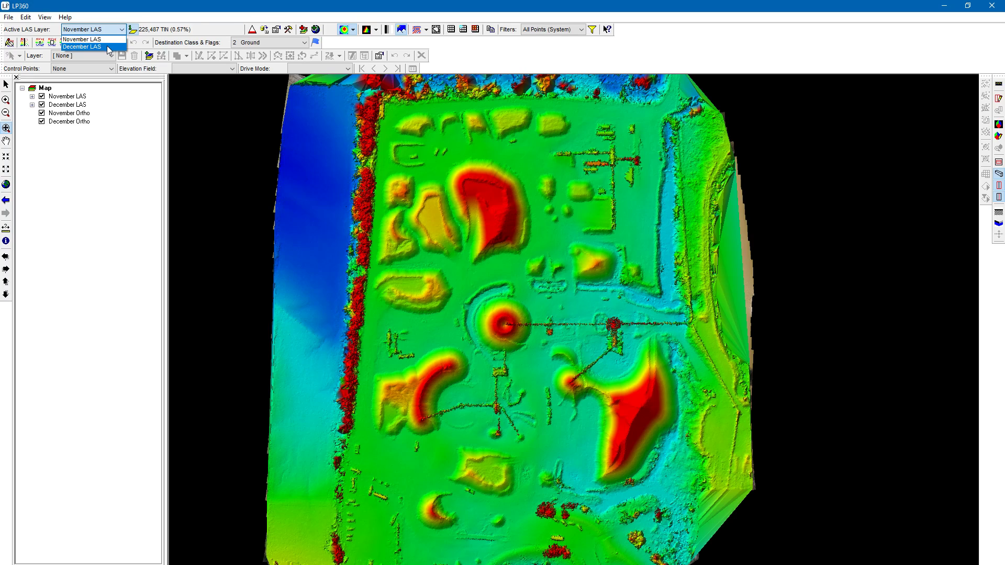
click(109, 47)
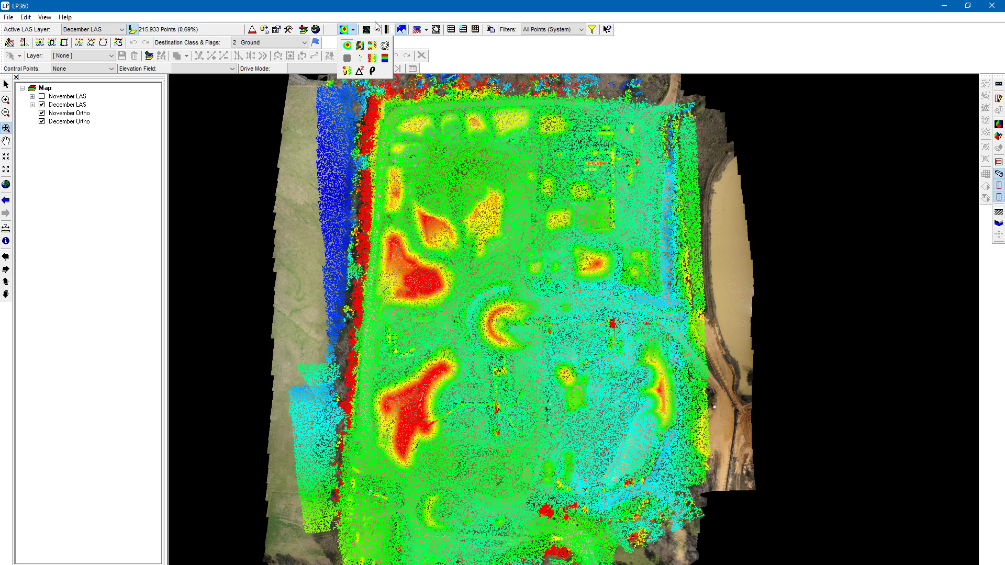
Step: Show the December points as a TIN surface and zoom into the upper-left mounds
click(376, 30)
click(382, 45)
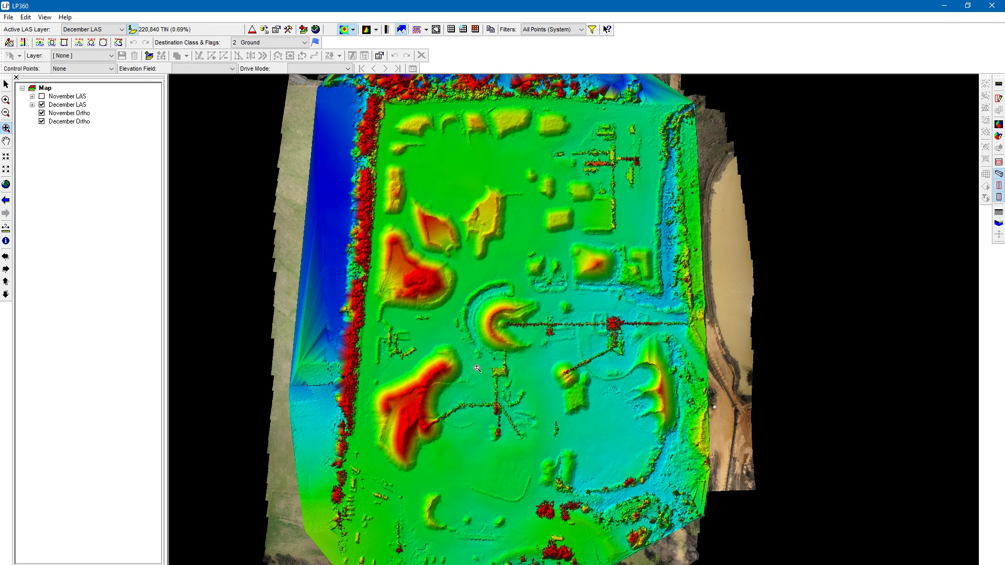
click(376, 29)
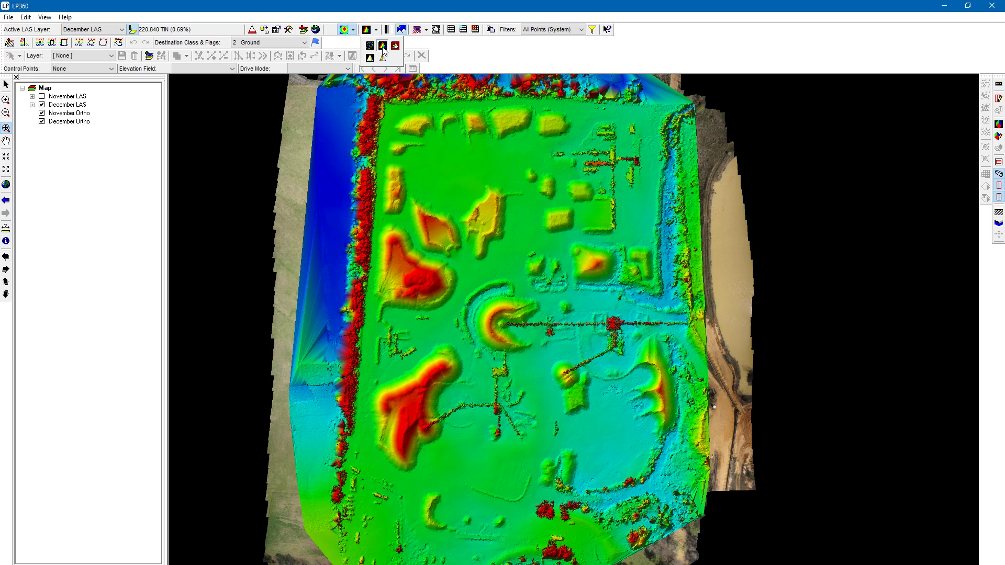
click(382, 47)
click(487, 179)
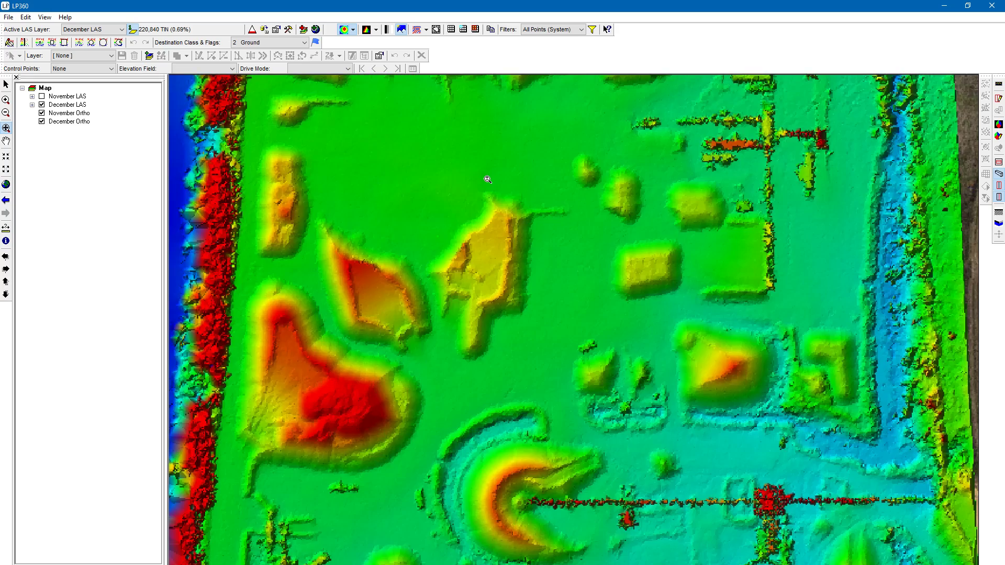
click(488, 180)
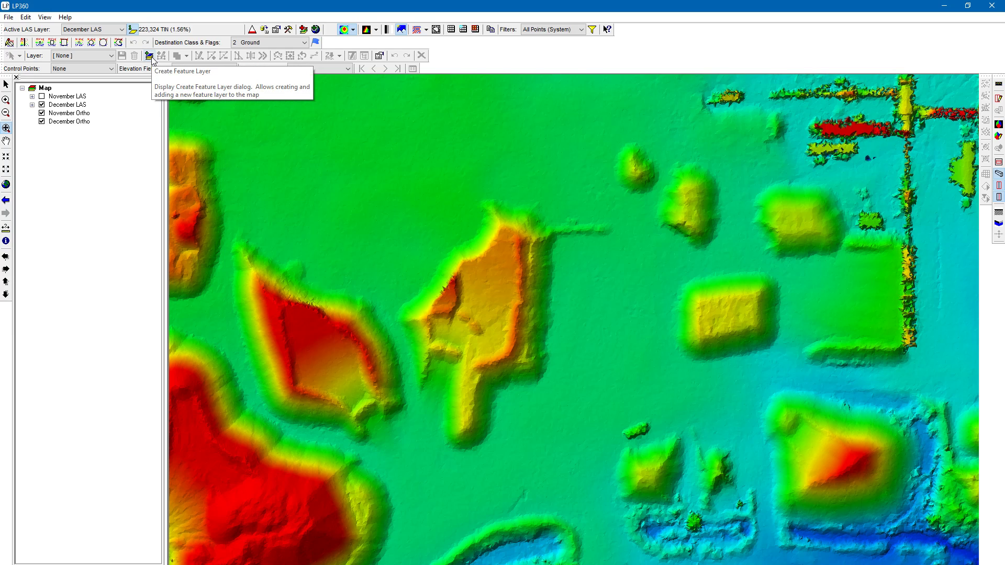
Step: Begin a new feature layer with 3-D Polygon geometry
click(150, 56)
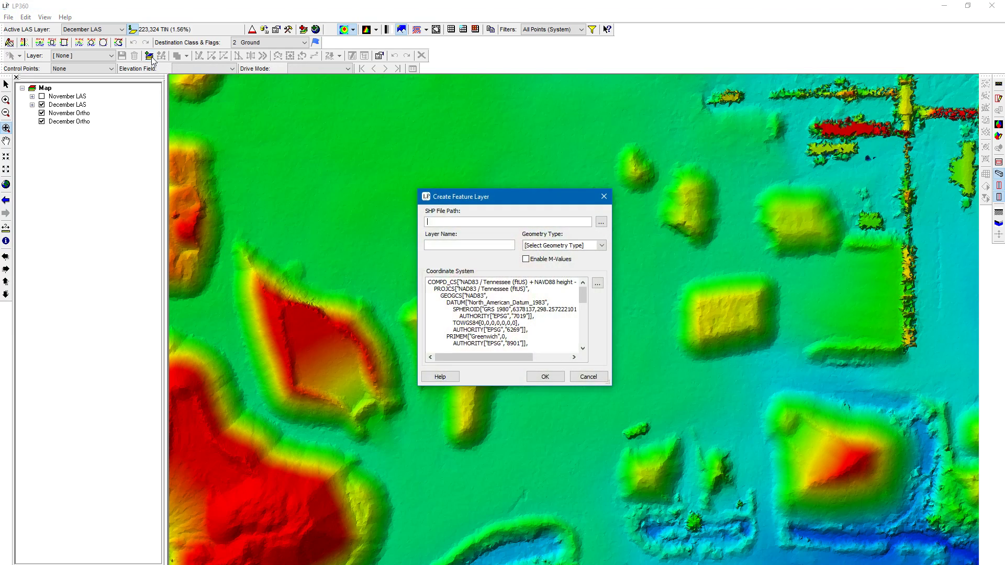
click(601, 245)
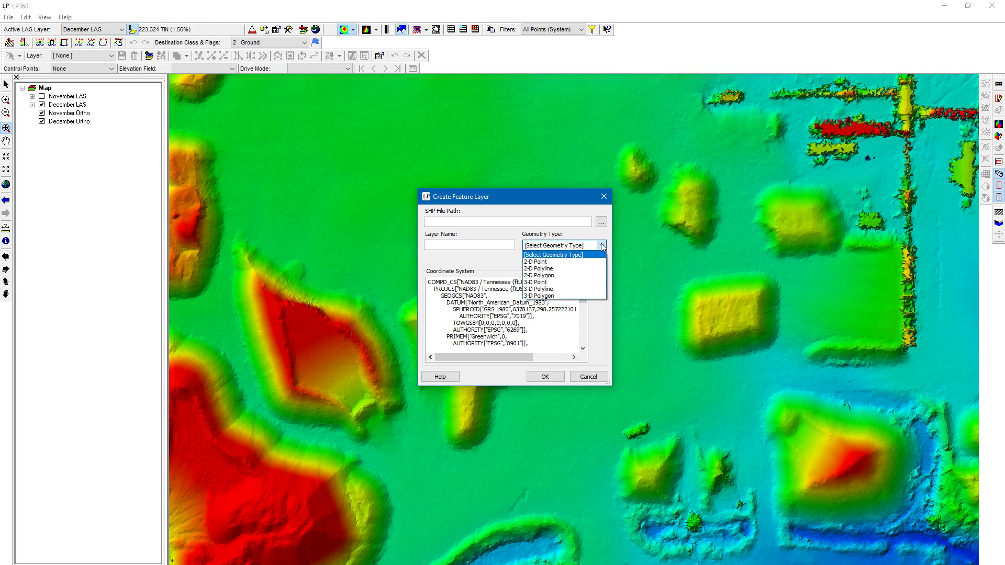
click(588, 296)
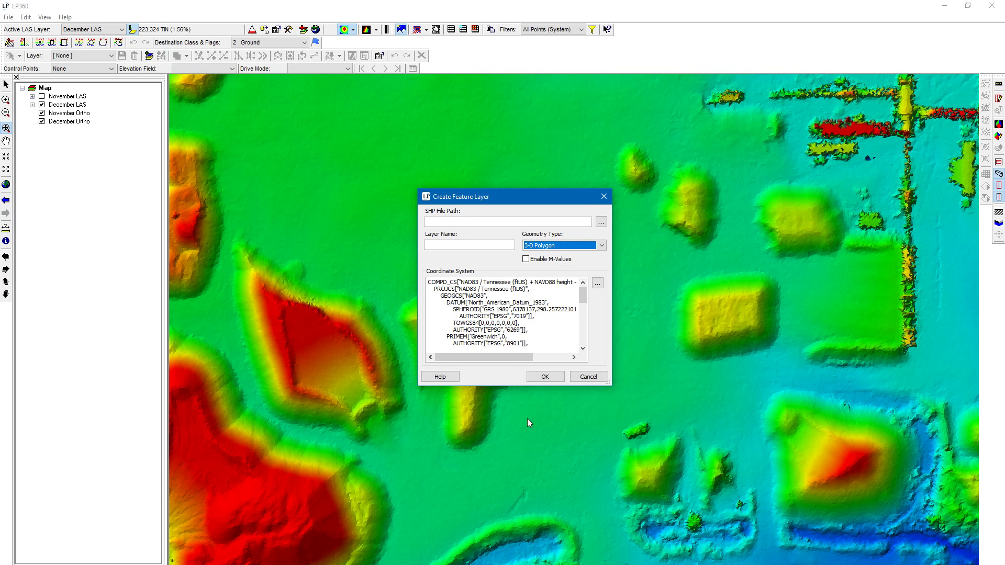
Step: Save the layer's shapefile as Borrow Pit.shp in a new Volumes folder under BYOD Training Data
click(601, 222)
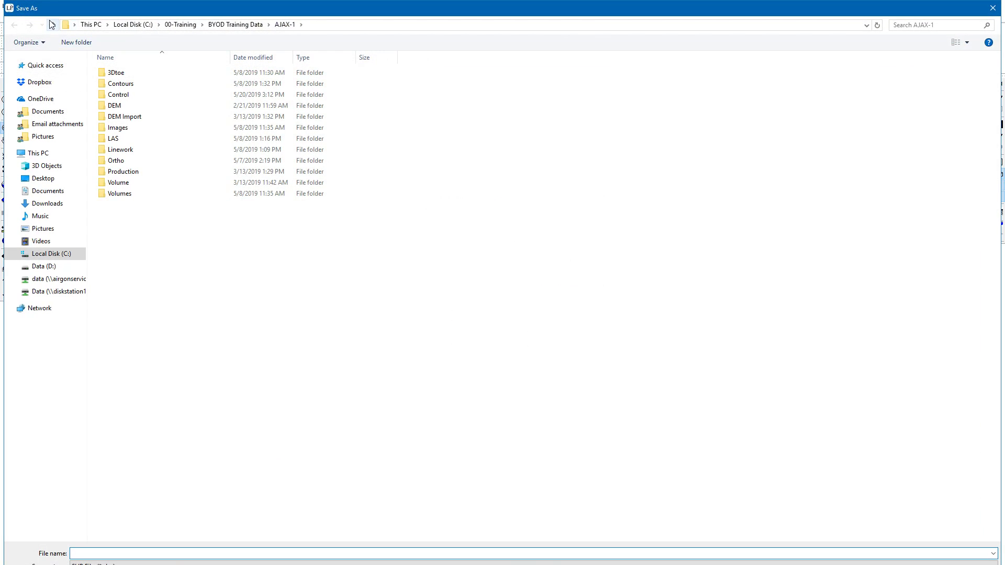
click(52, 24)
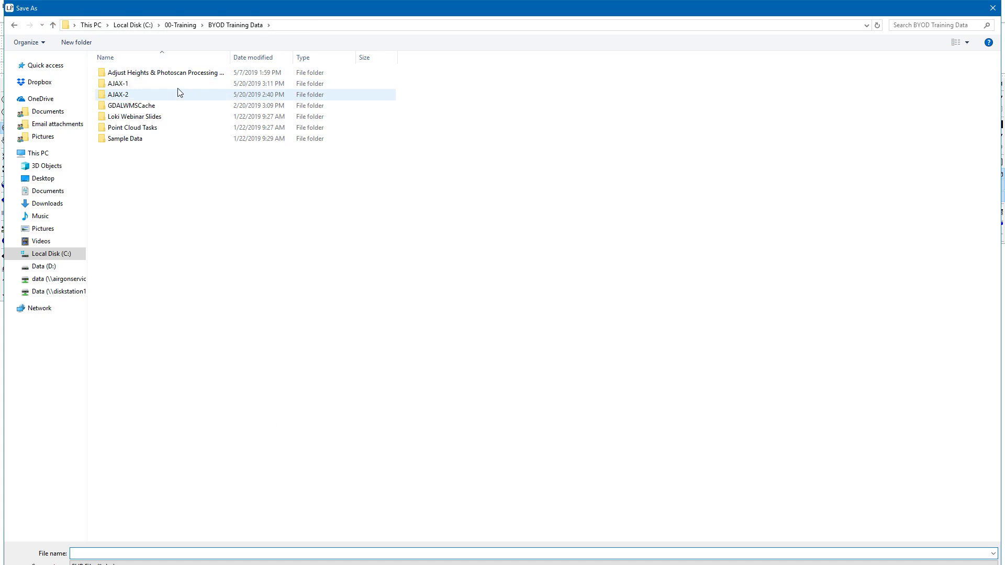
right_click(183, 240)
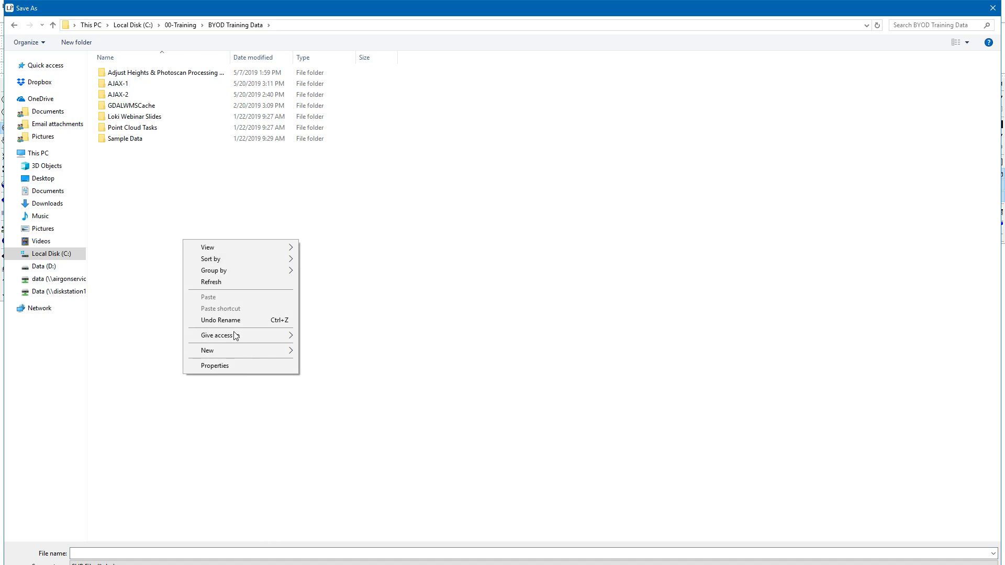
mouse_move(256, 348)
click(342, 349)
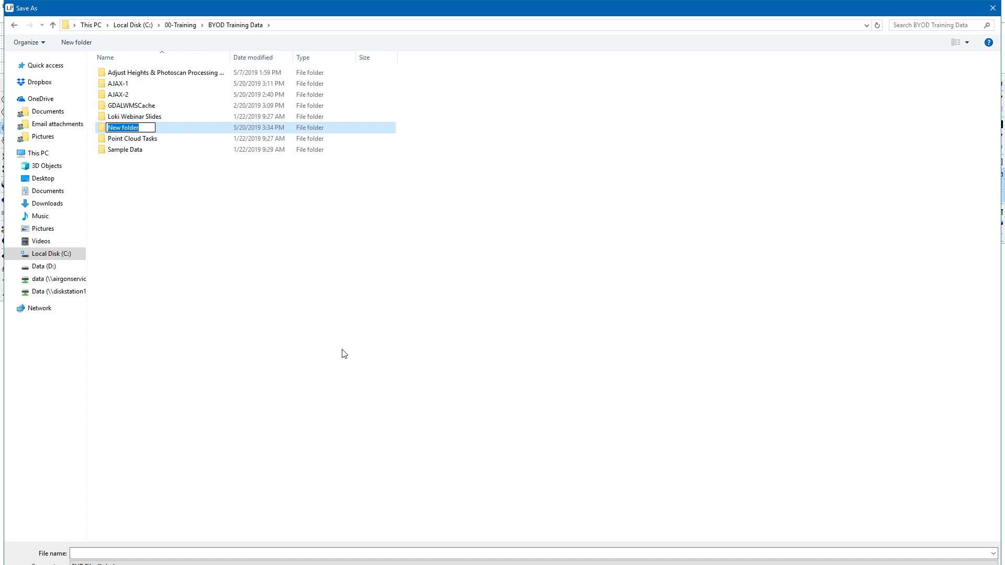
text(Volumes)
key(Return)
double_click(175, 150)
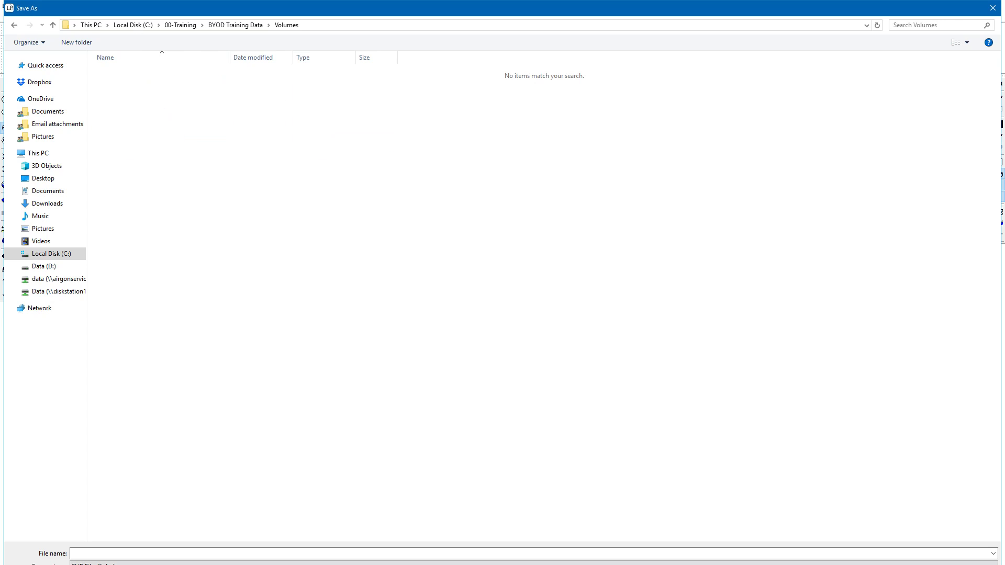
click(235, 555)
text(Bo)
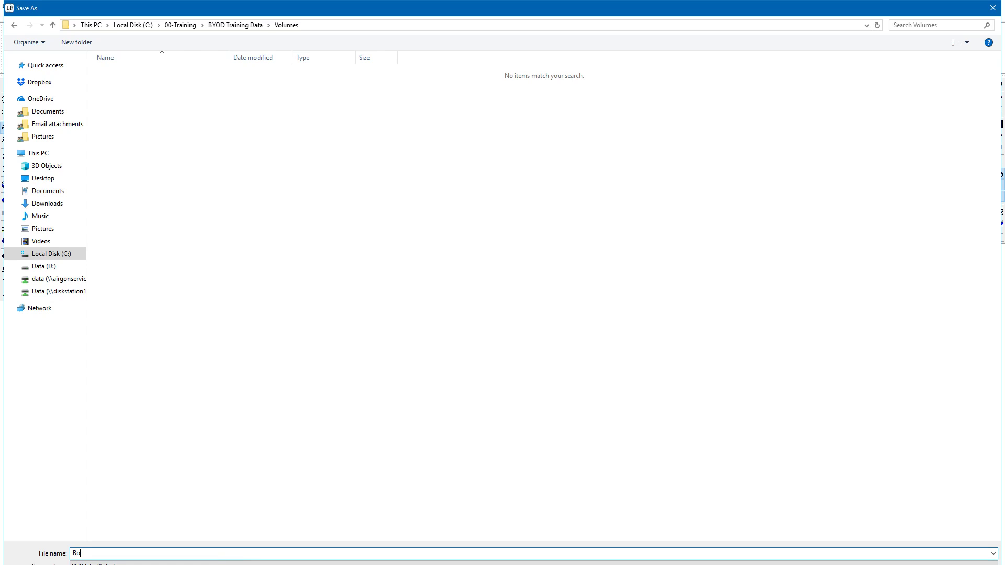
text(rrow Pit)
key(Return)
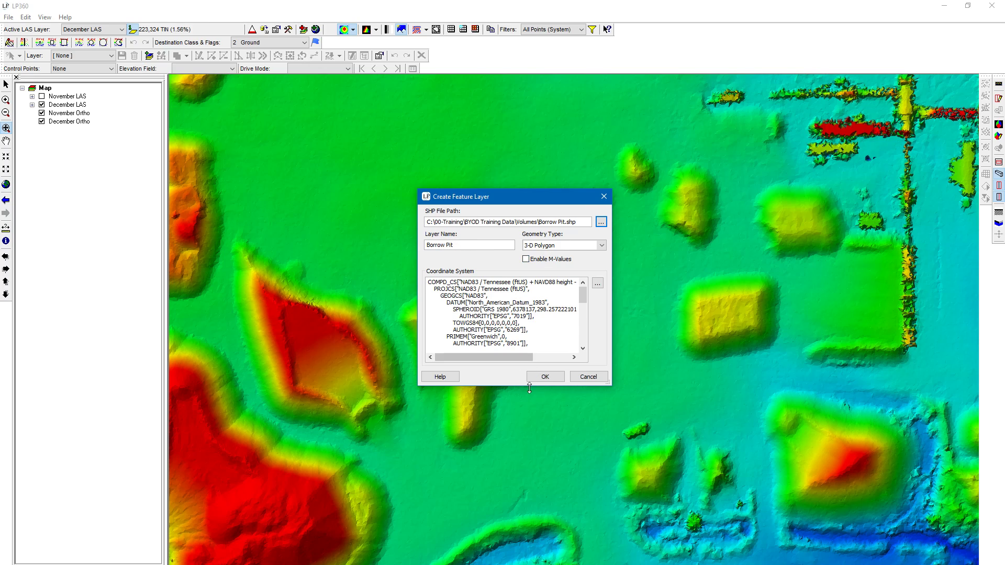
Step: Create the Borrow Pit feature layer and get ready to draw a new feature on it
click(557, 377)
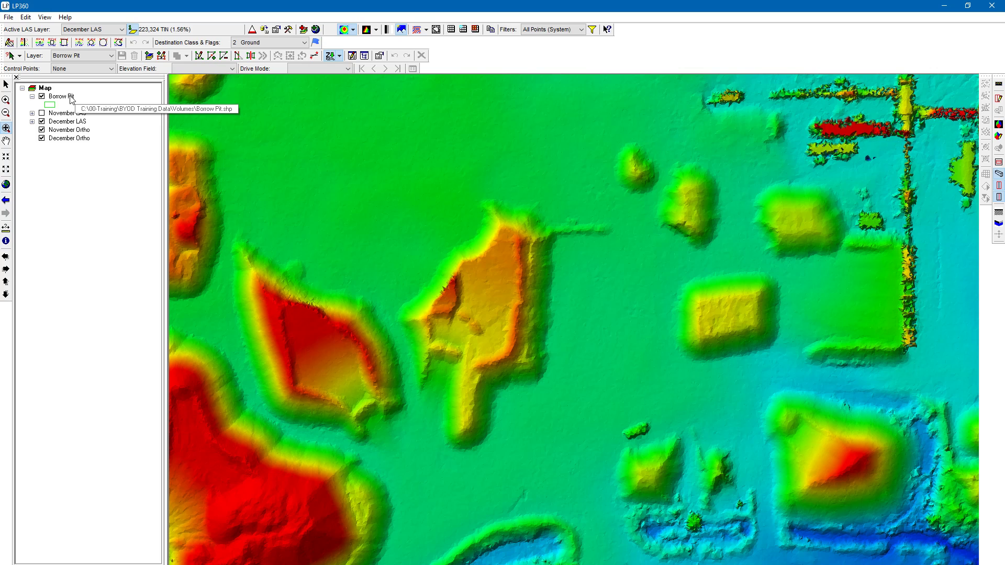
click(162, 56)
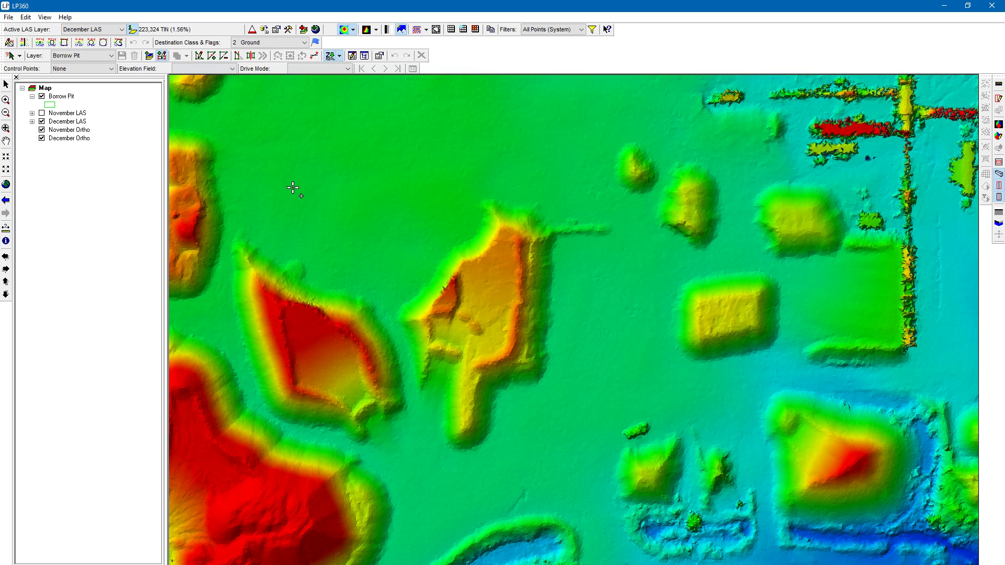
Step: Trace the pit boundary from the upper left across the top and down the right side, dismissing conflation warnings
click(248, 137)
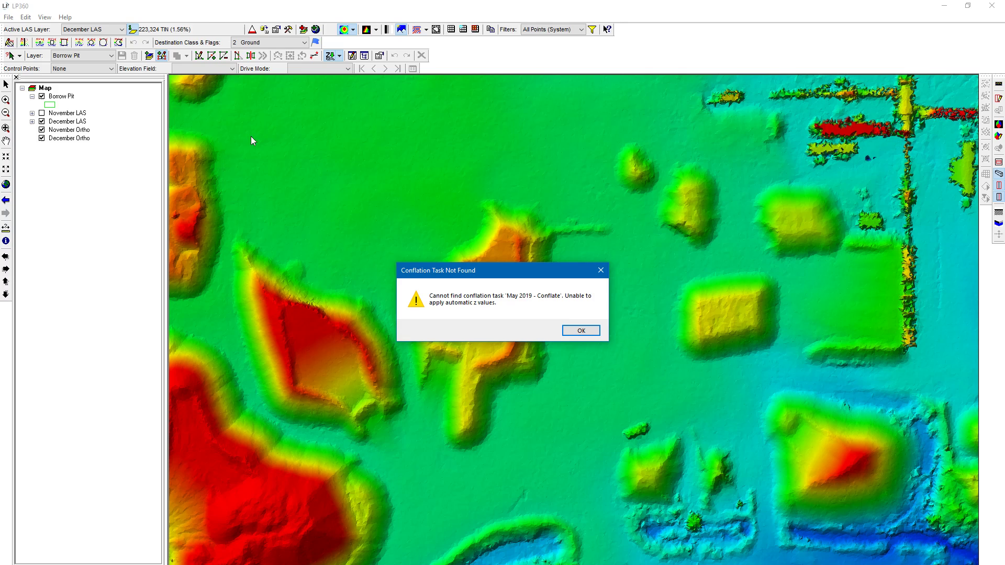
click(583, 331)
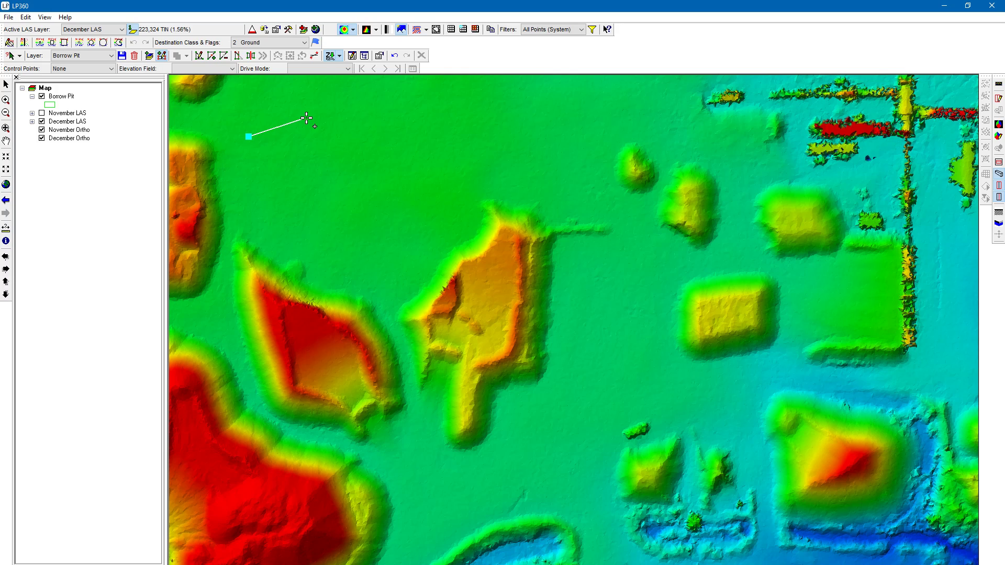
double_click(332, 108)
click(581, 330)
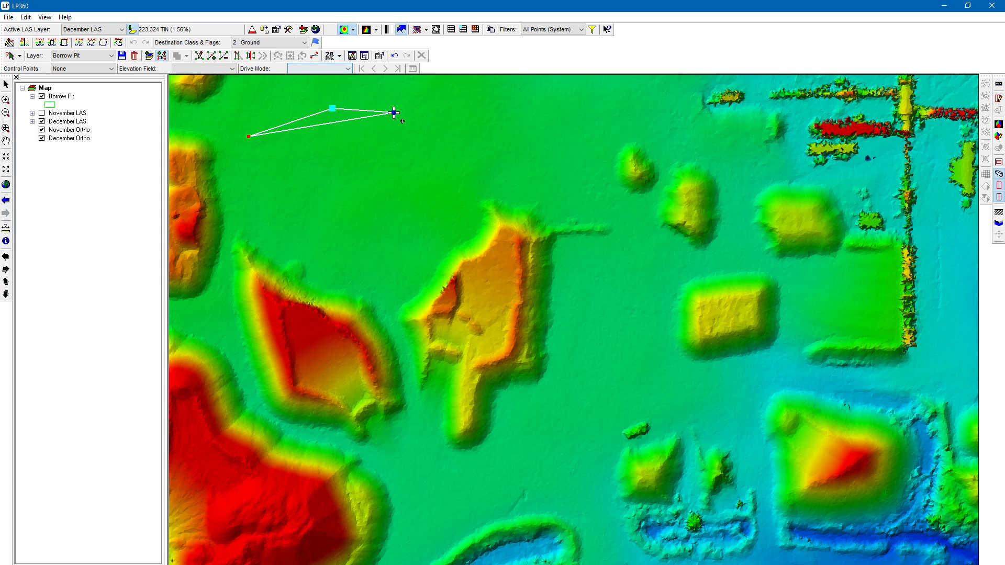
click(509, 137)
click(591, 183)
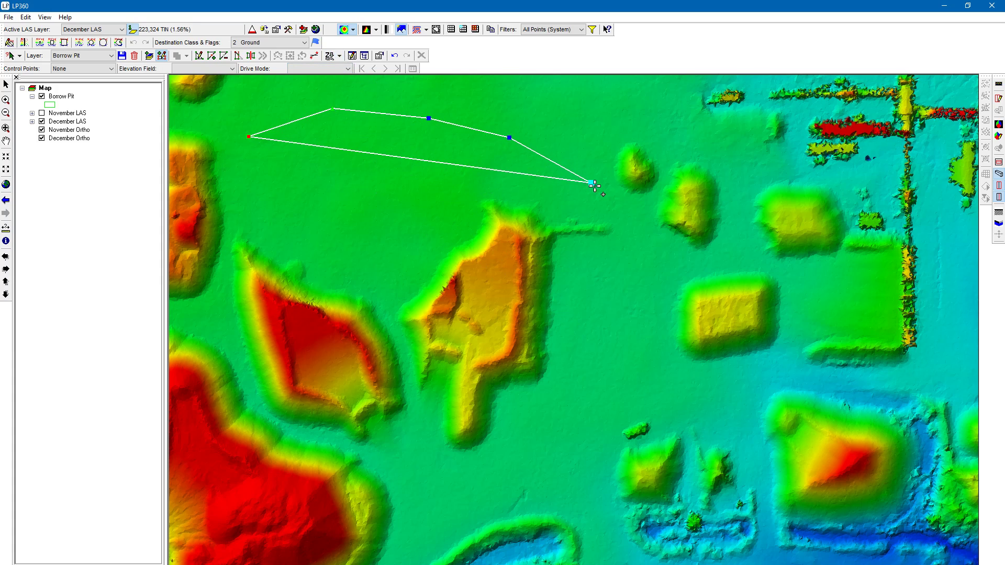
click(626, 217)
click(632, 292)
click(624, 344)
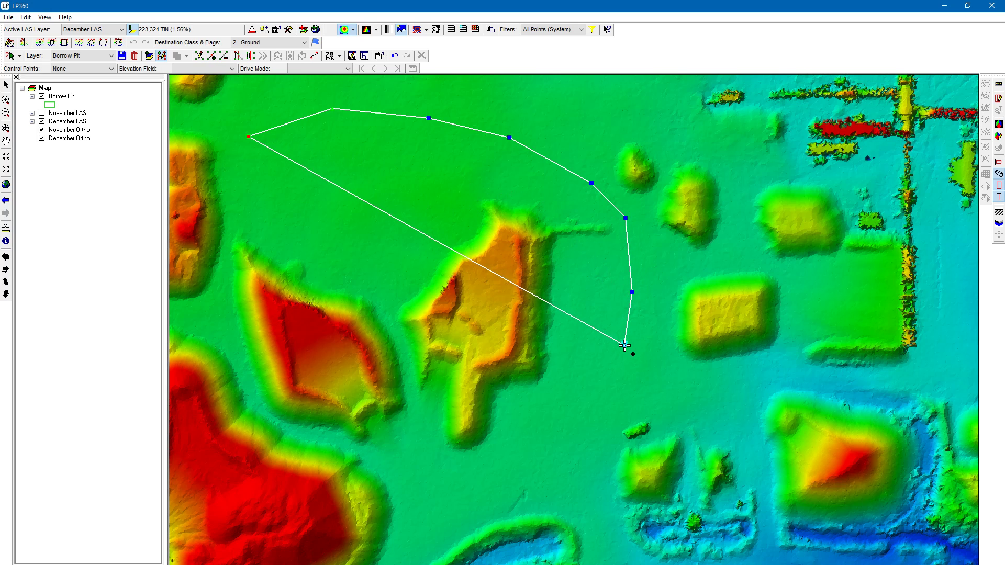
click(557, 442)
click(493, 473)
click(488, 474)
click(451, 482)
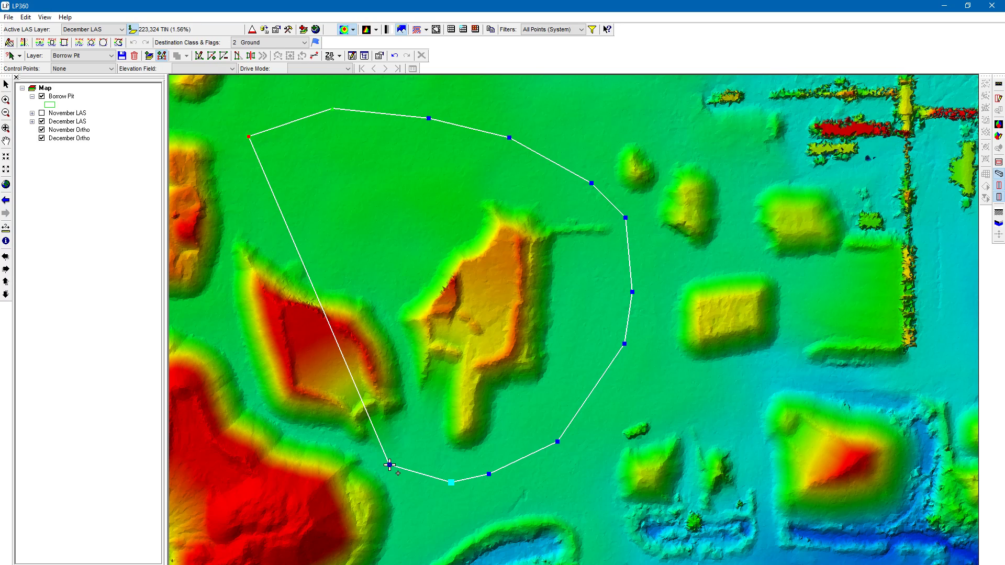
Step: Finish the boundary along the bottom and left side, close the polygon, and save the Borrow Pit edits
click(389, 464)
click(349, 448)
click(318, 440)
click(288, 428)
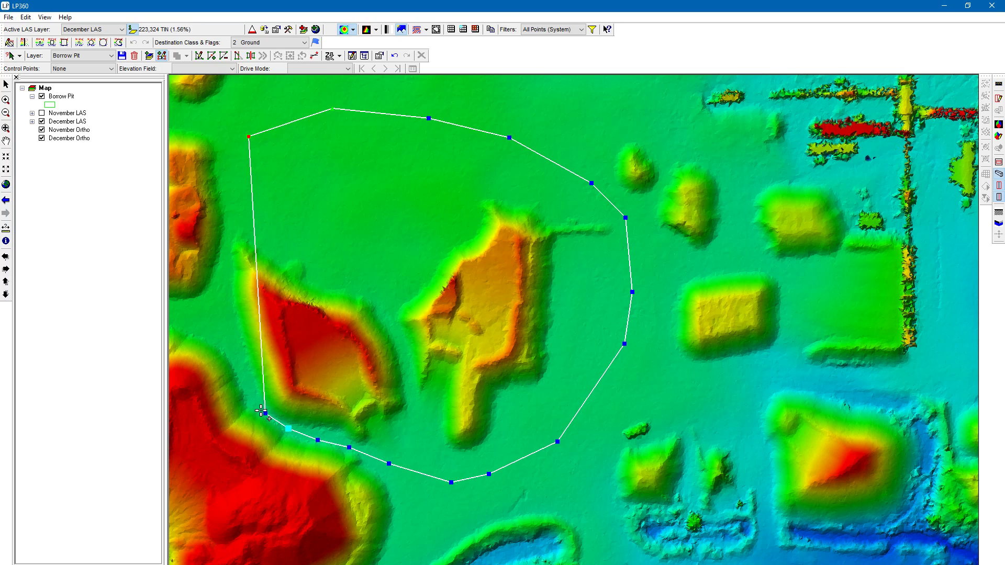
click(257, 407)
click(225, 349)
click(214, 297)
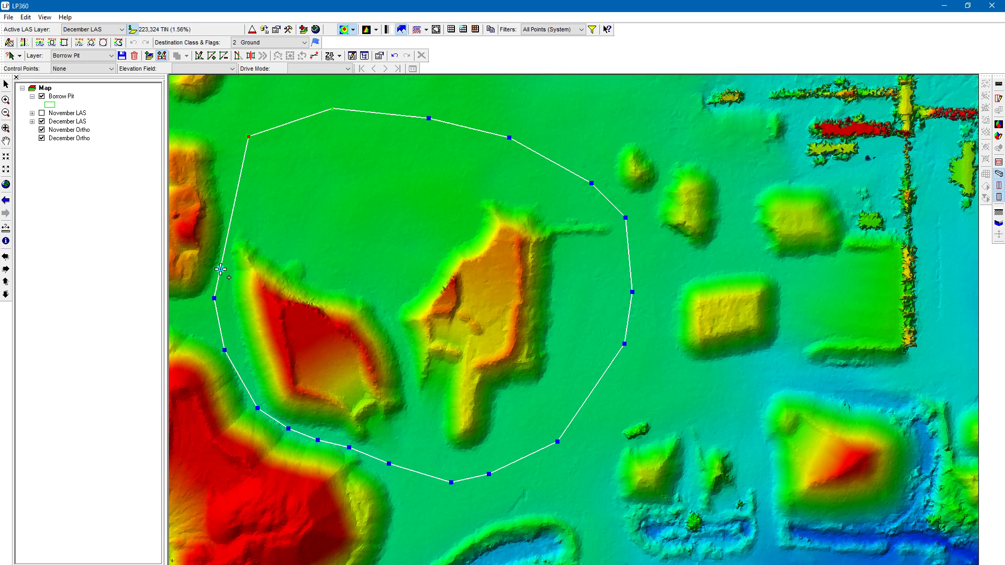
click(220, 269)
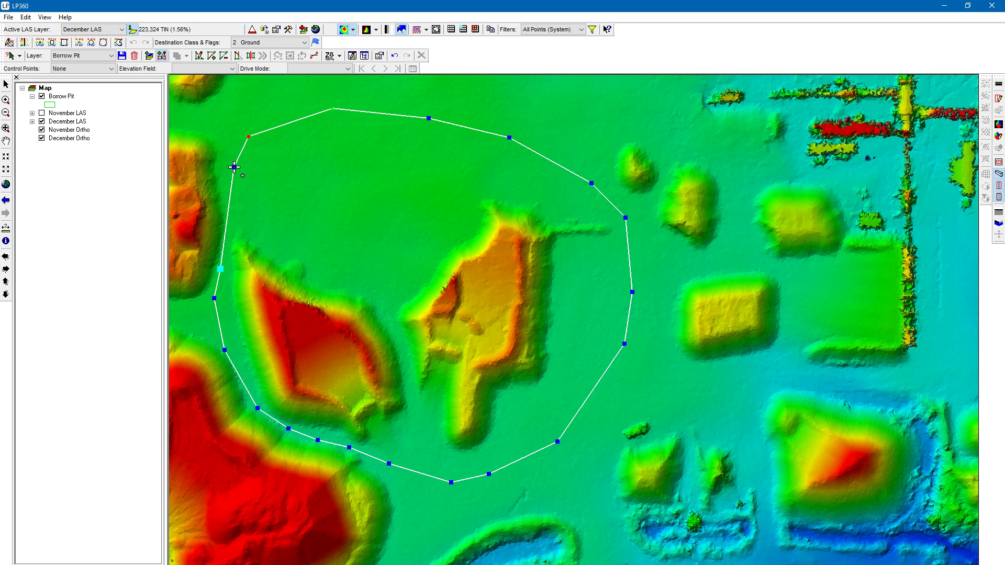
double_click(234, 167)
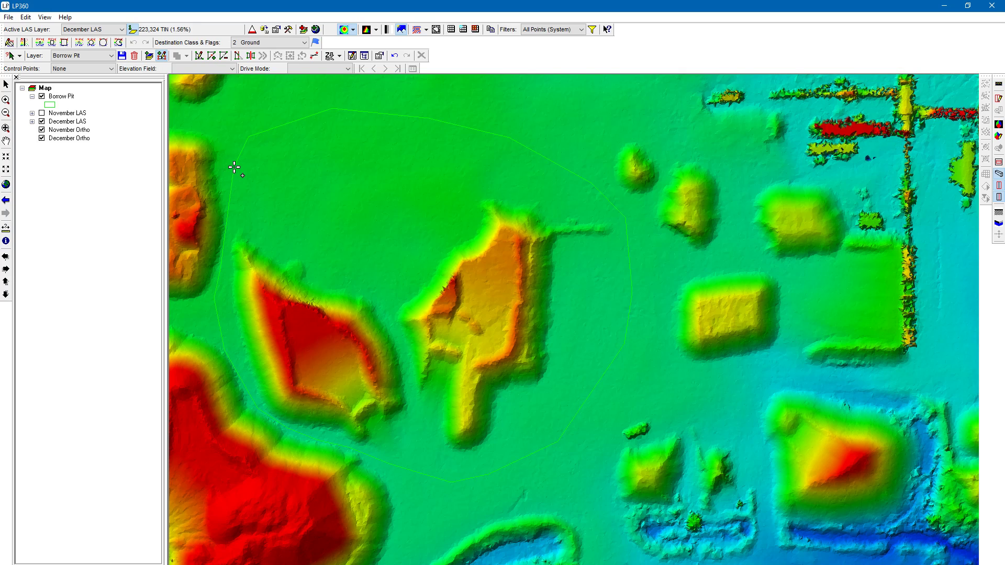
click(122, 57)
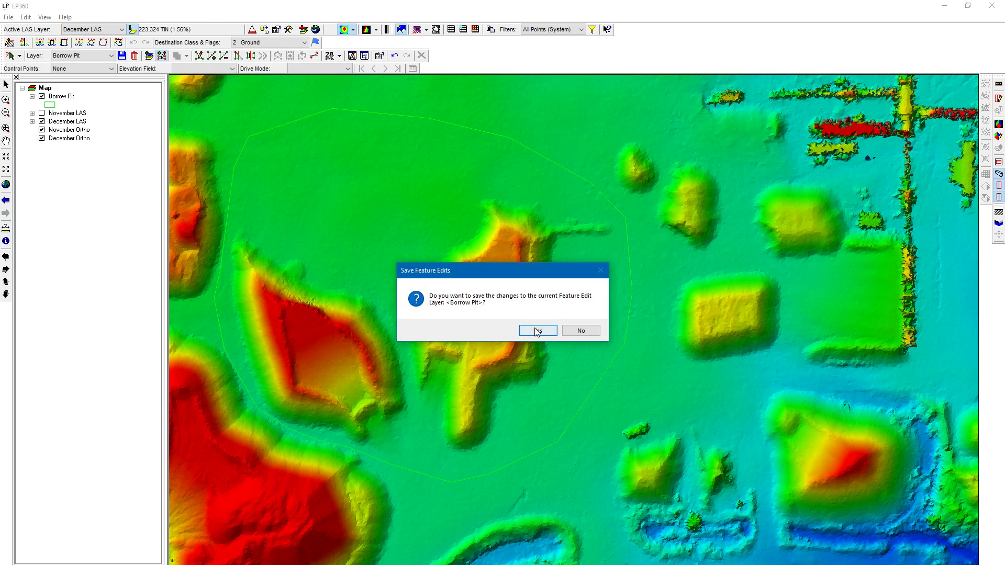
click(537, 331)
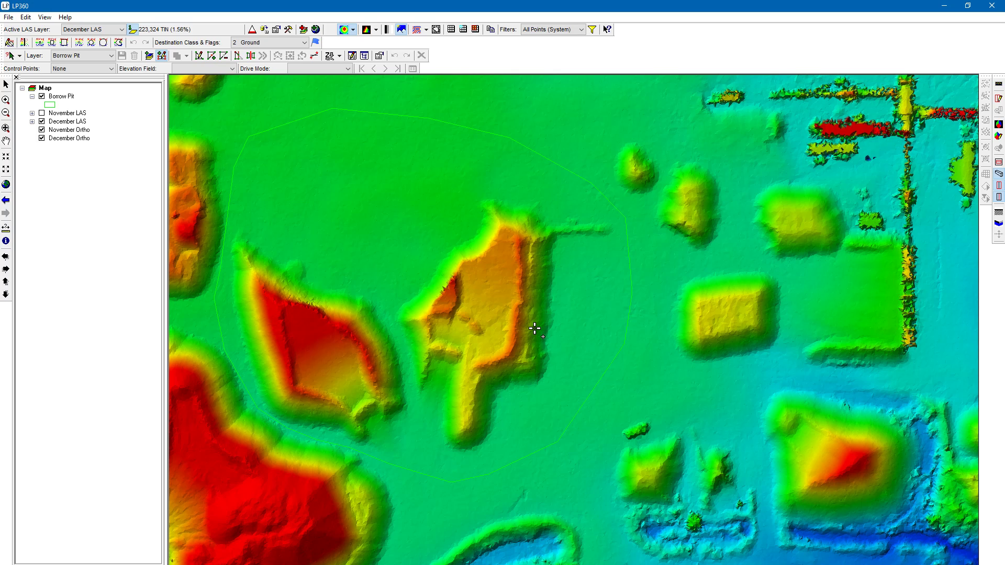
Step: Pick the Volumetric Analysis task and set its base boundary to the Borrow Pit SHP layer
middle_drag(342, 265, 395, 273)
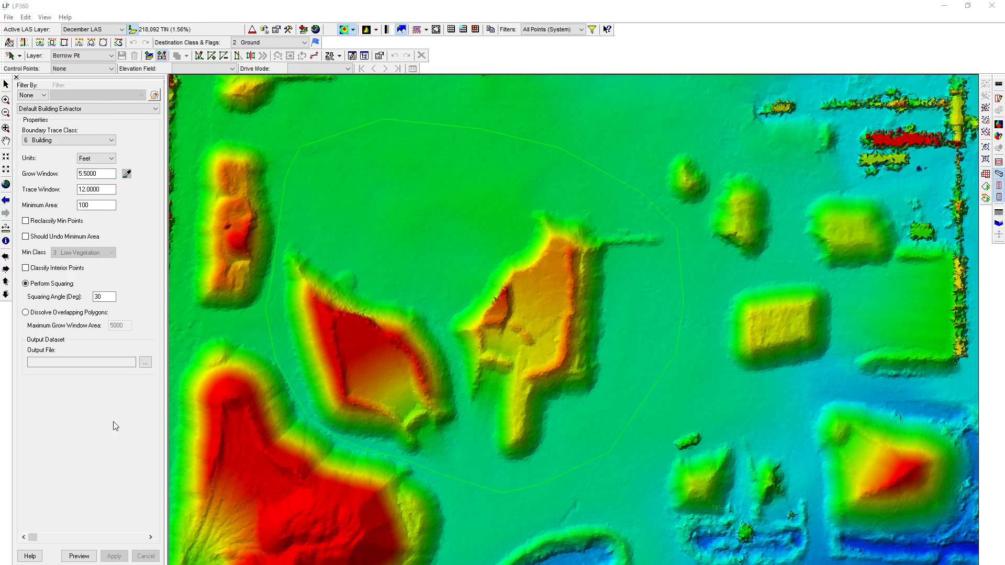
click(103, 107)
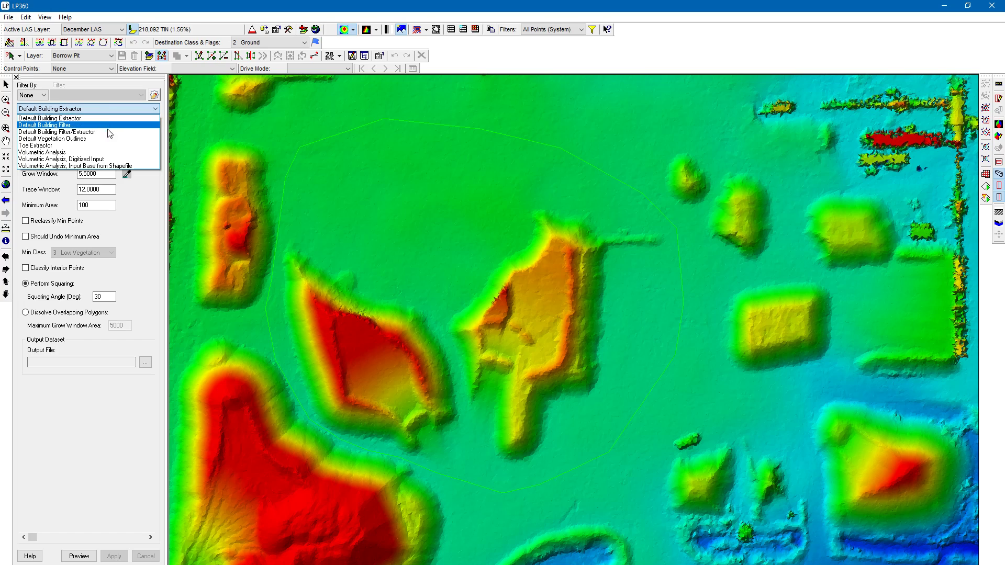
click(114, 152)
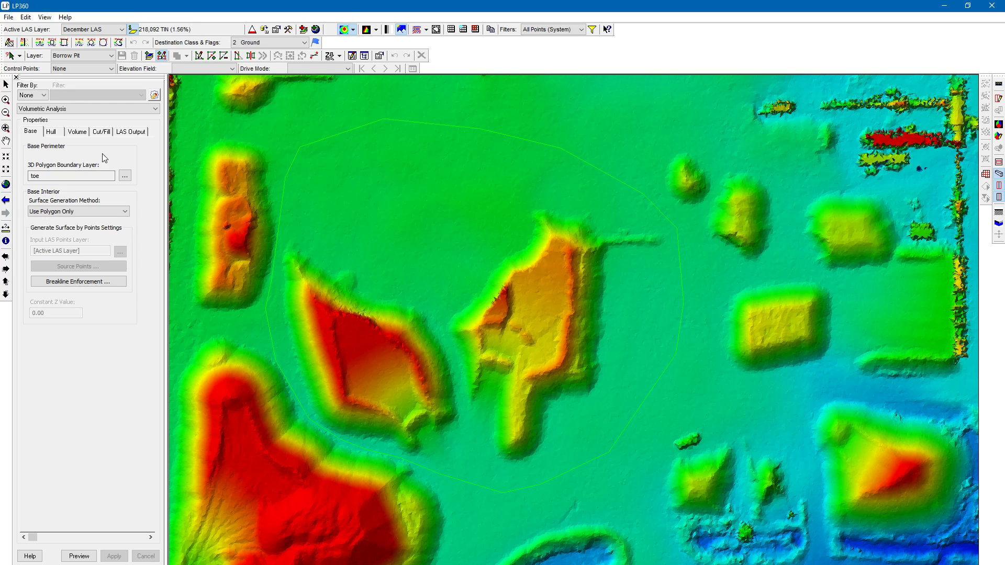
click(124, 176)
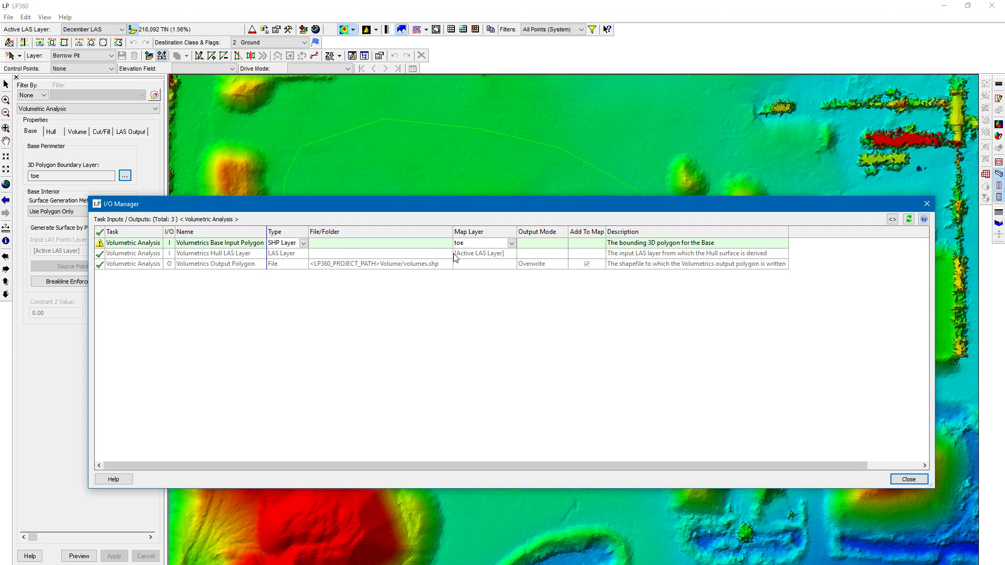
click(512, 244)
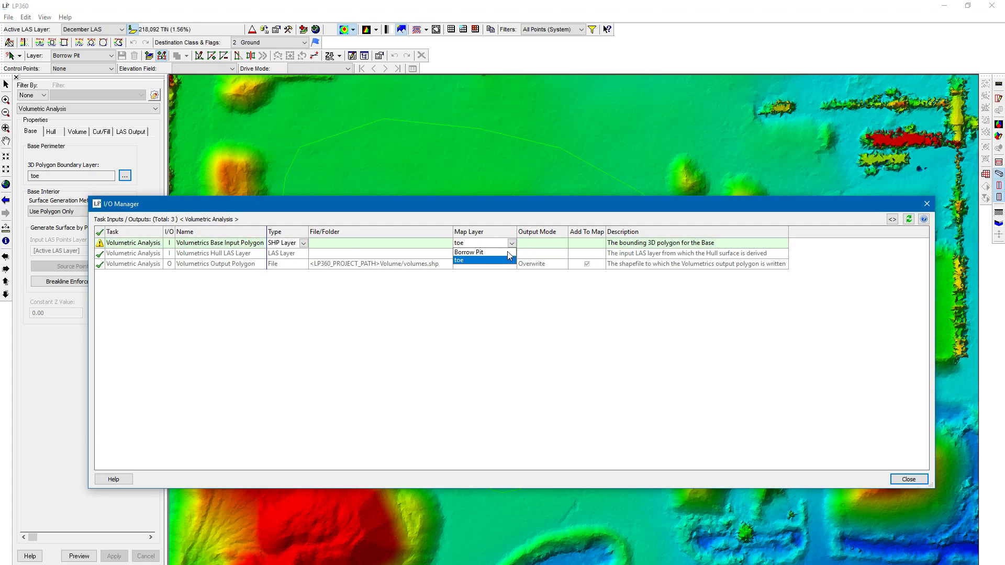
click(507, 253)
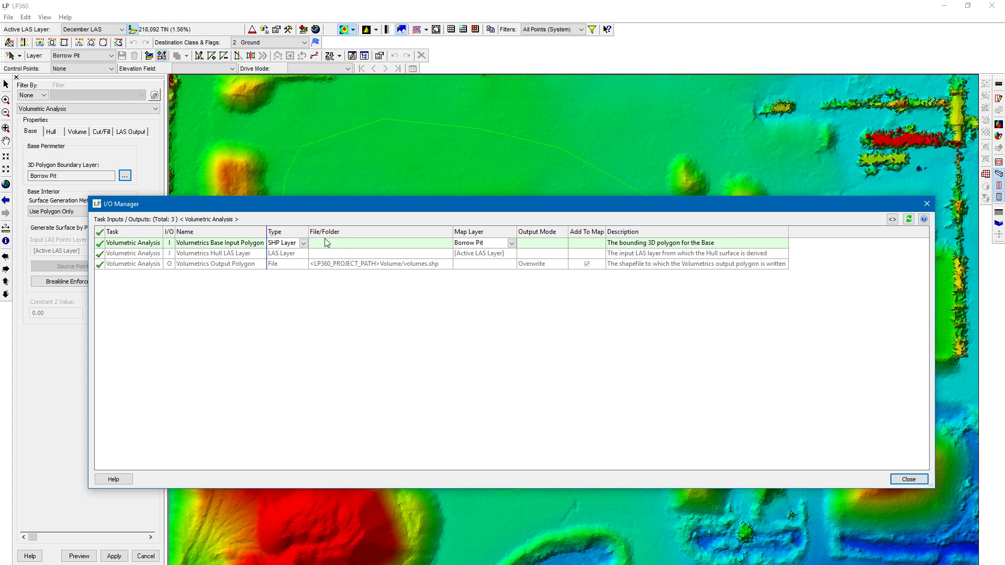
click(303, 243)
click(299, 260)
click(909, 482)
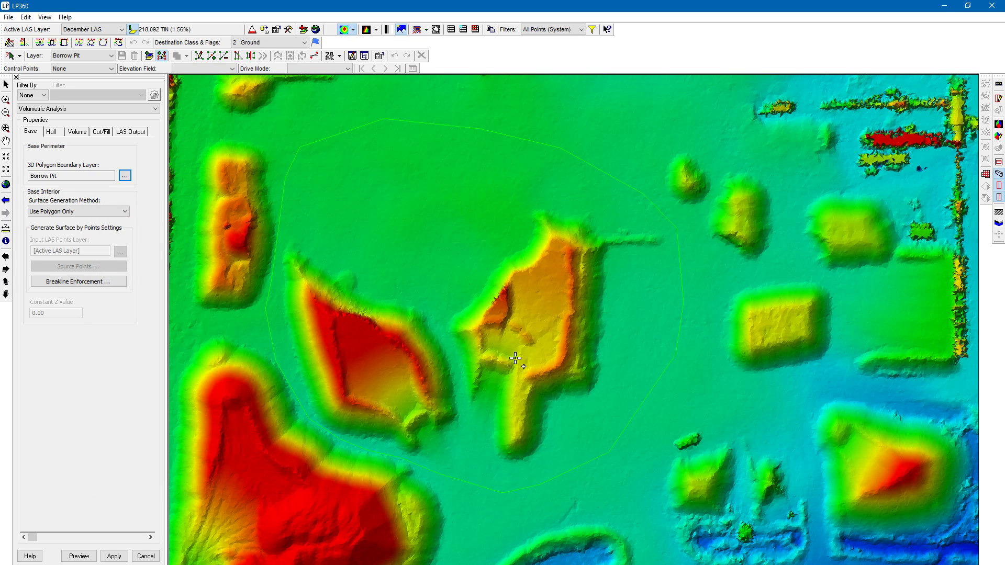
Step: Generate the base surface from LAS points, using the November LAS layer
click(100, 211)
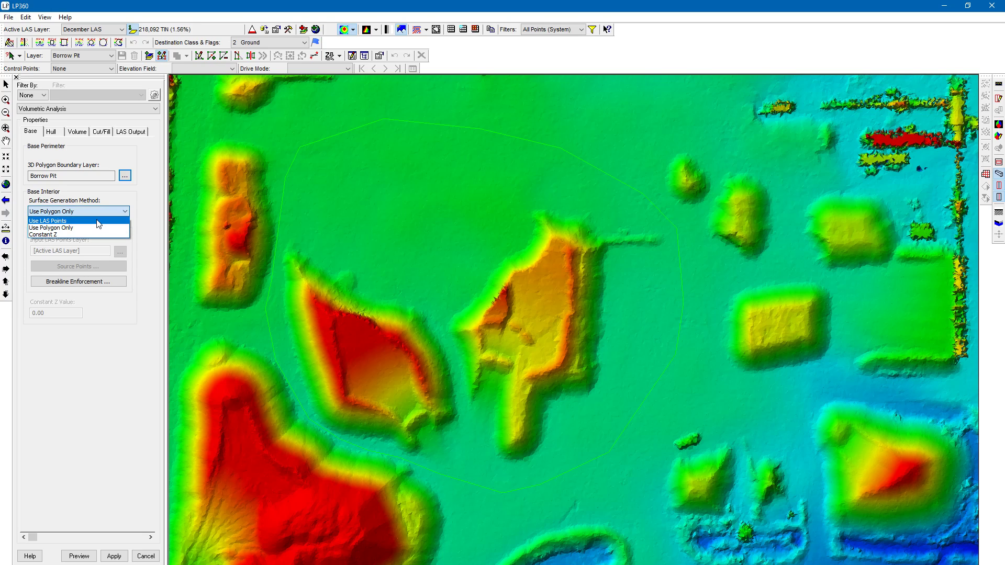
click(99, 222)
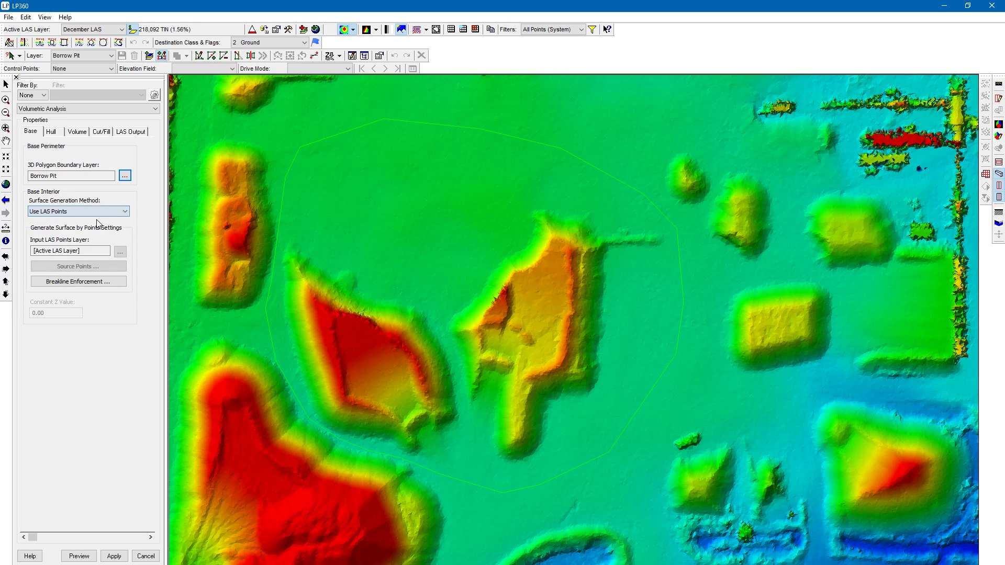
click(120, 252)
click(512, 253)
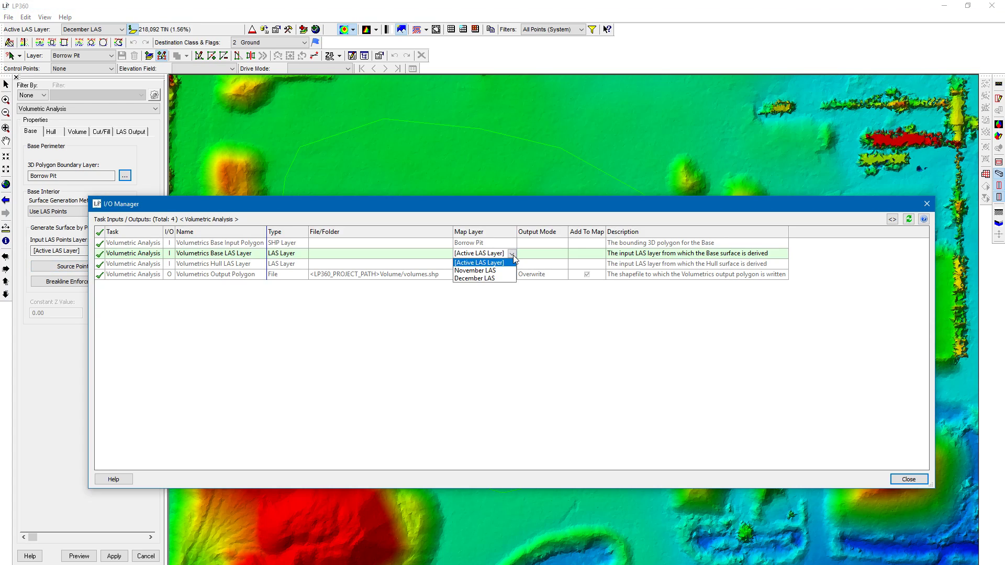
click(506, 271)
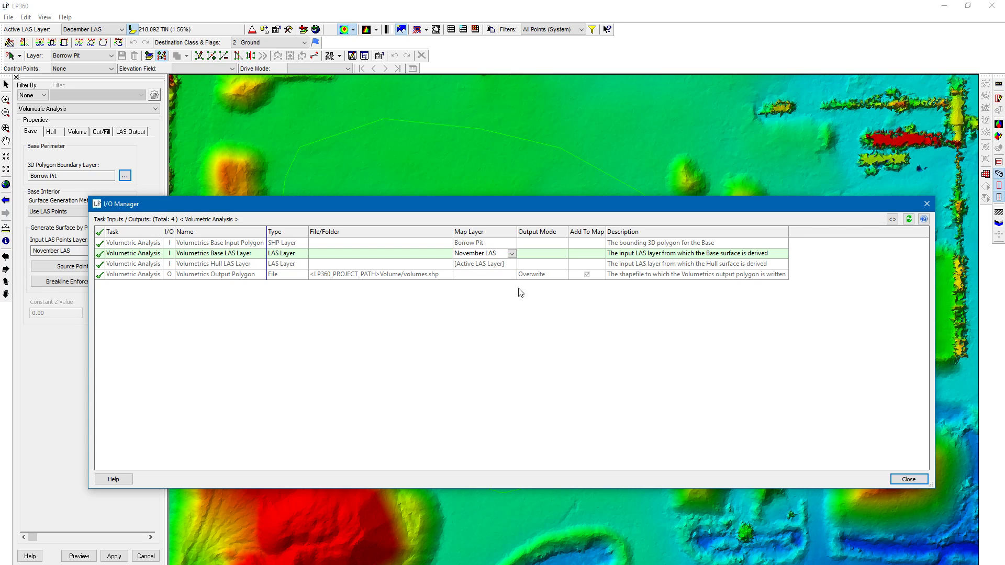
click(909, 479)
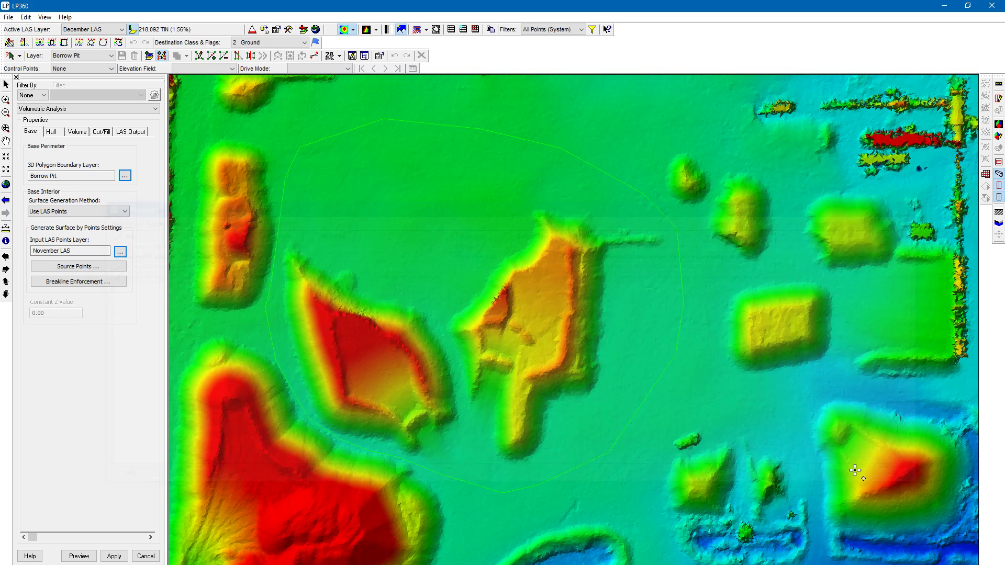
Step: Limit the base surface's source points to class 0 and keep Use LAS Points
click(114, 268)
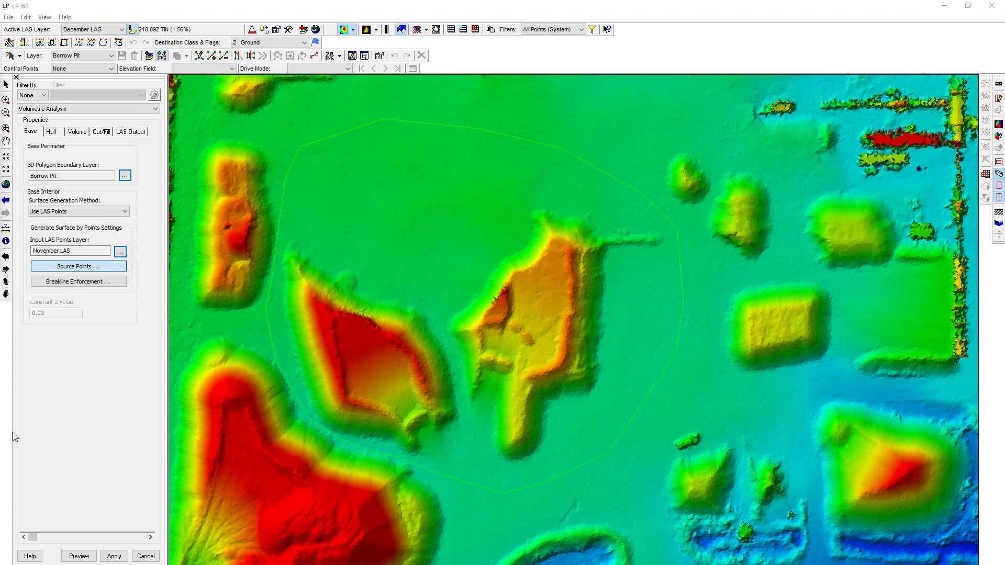
drag(523, 7, 526, 66)
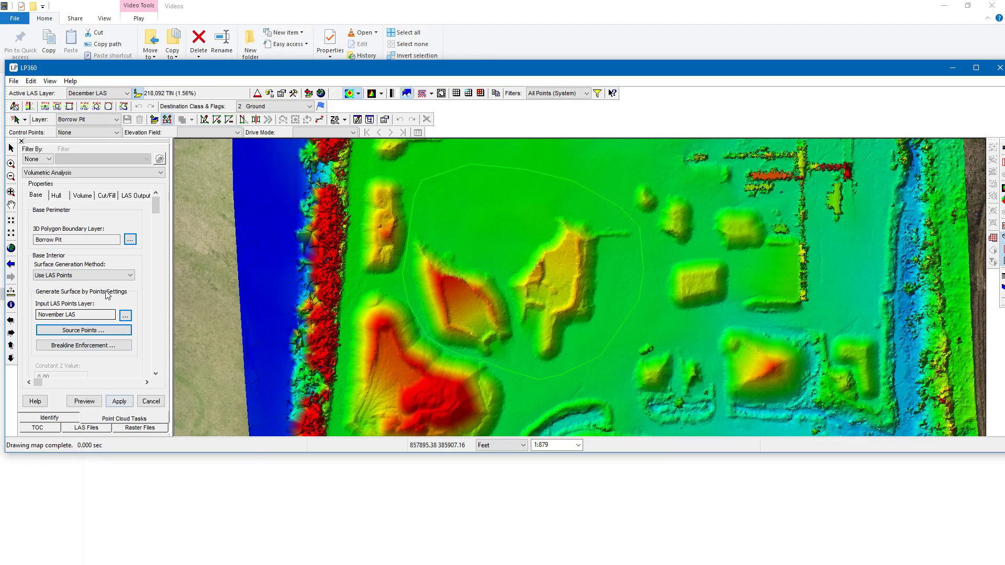
click(113, 329)
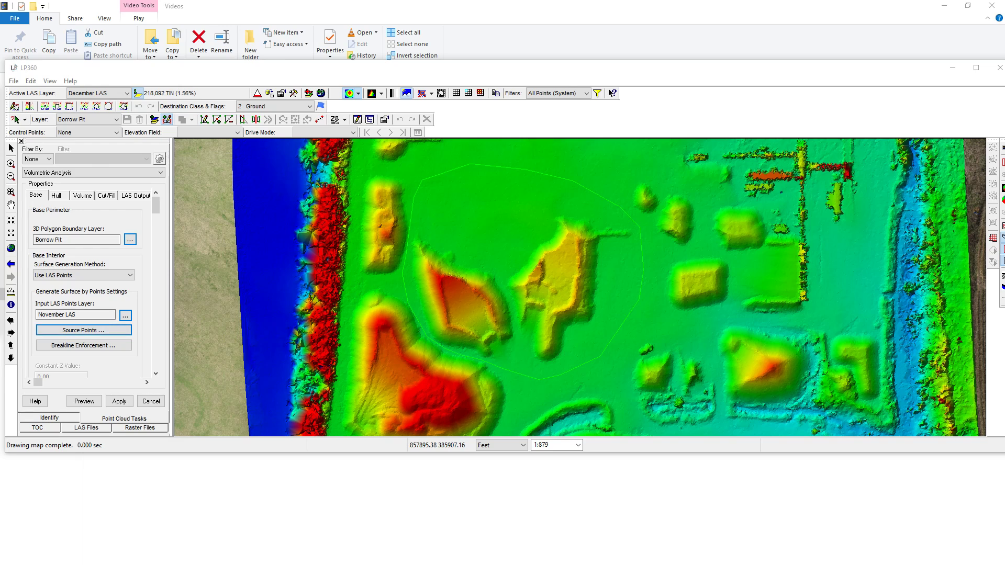
click(461, 318)
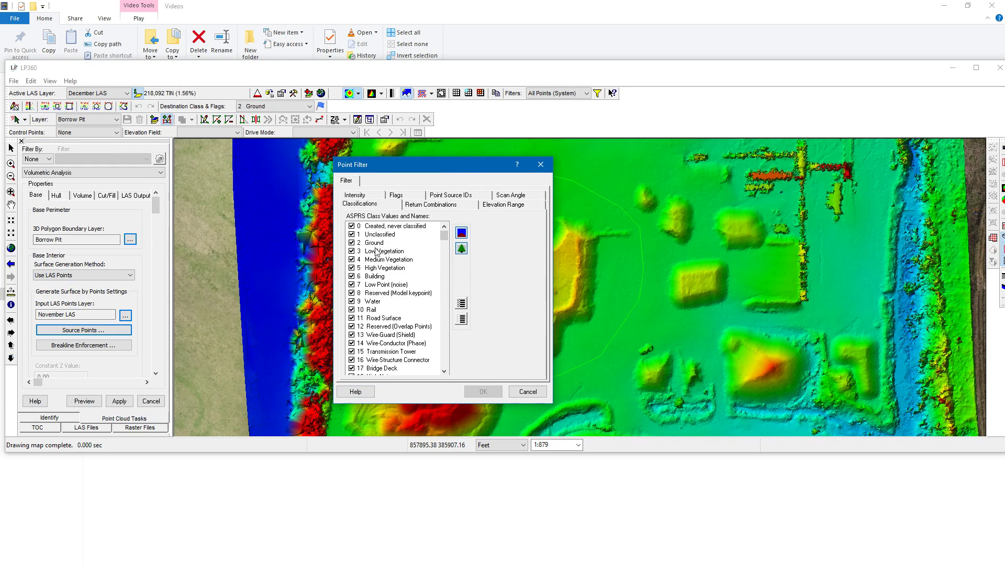
click(352, 226)
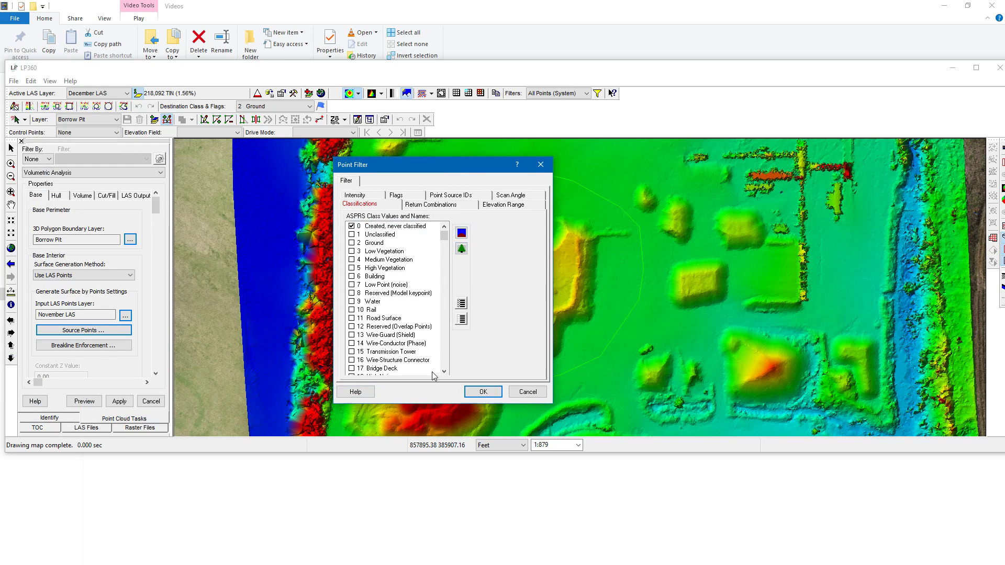
click(483, 391)
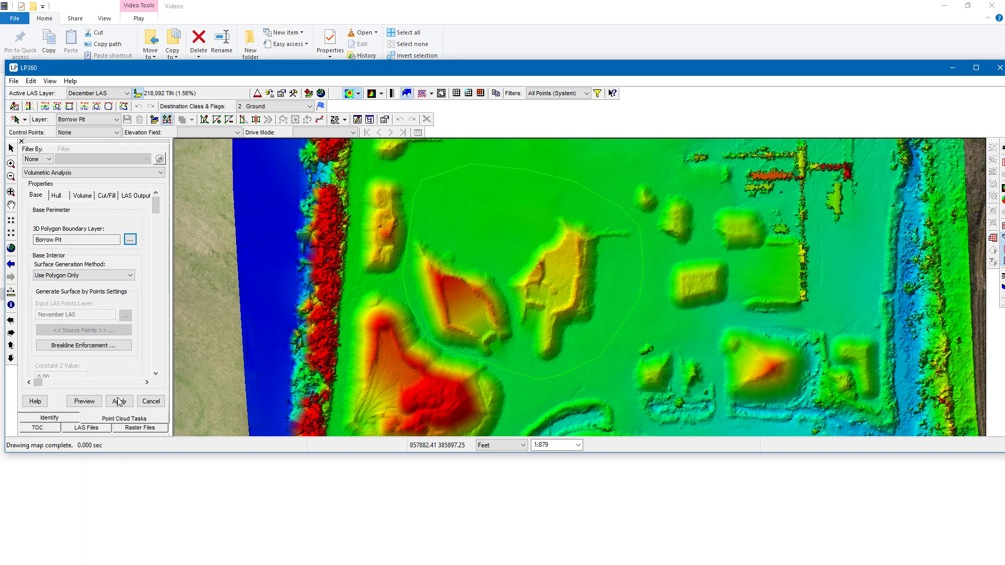
click(104, 275)
click(68, 291)
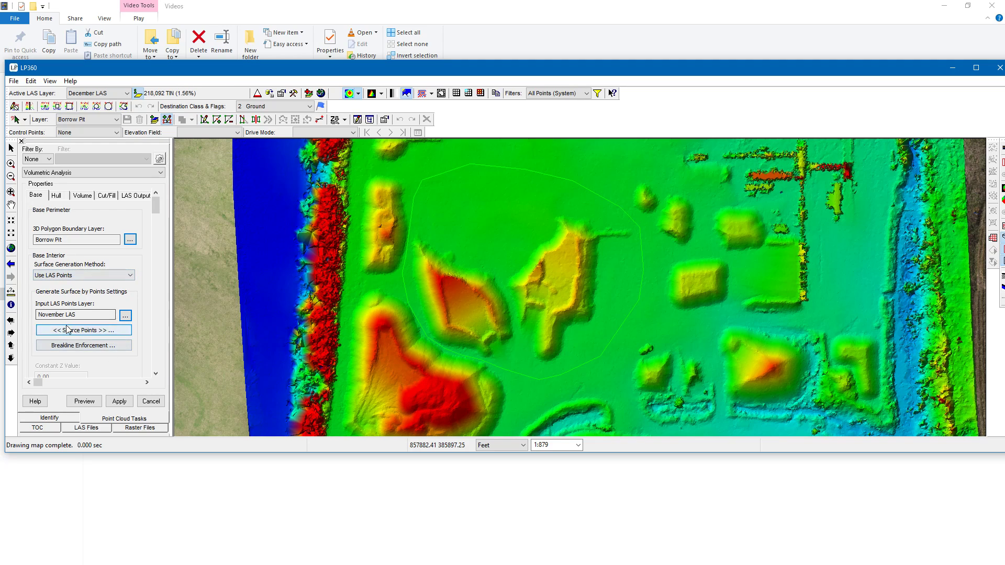
Step: Set the hull surface's LAS layer to December LAS
click(56, 196)
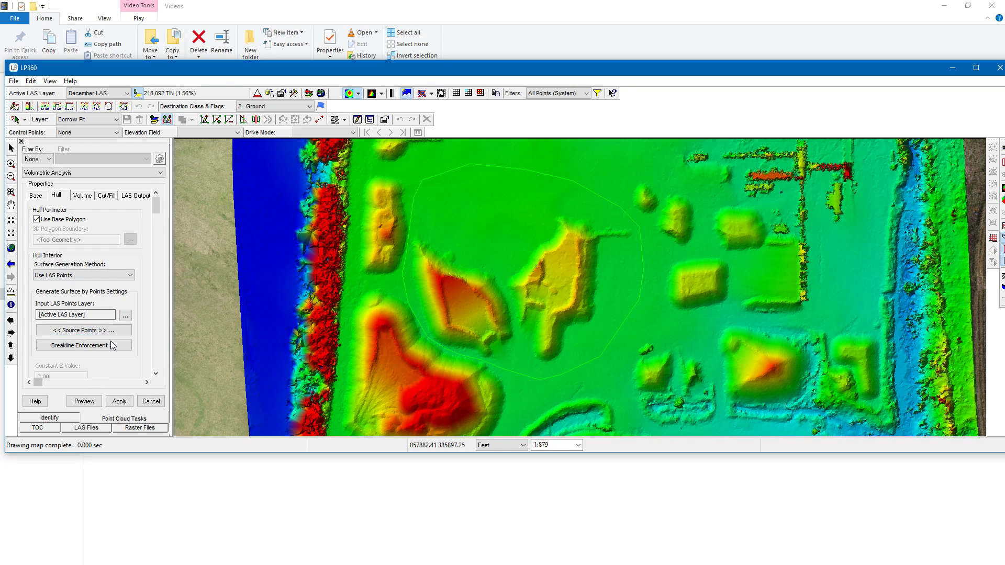
click(125, 316)
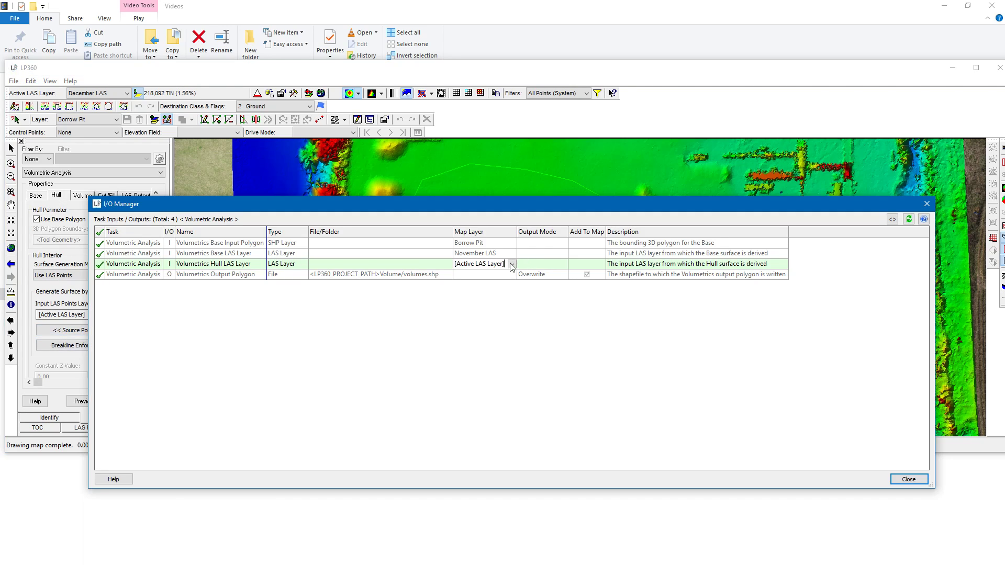
click(512, 265)
click(503, 283)
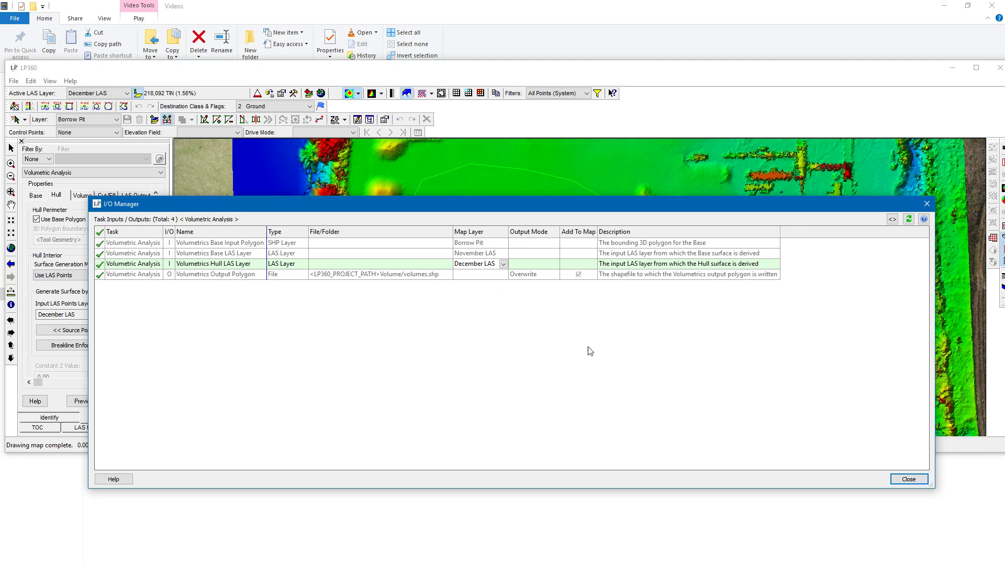
click(902, 479)
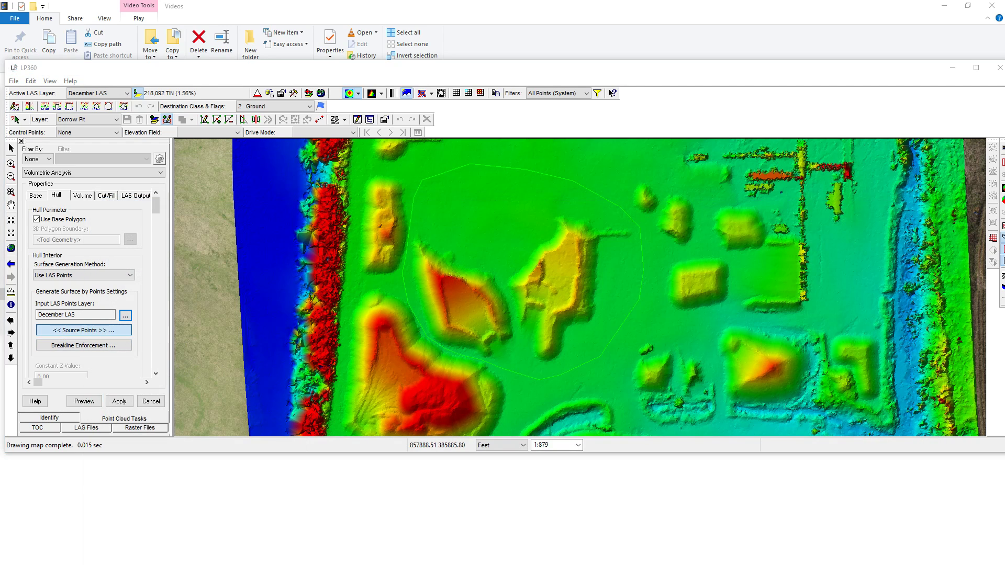
Step: Leave the hull point filter unchanged, maximize LP360, and recheck the base and hull settings
click(84, 330)
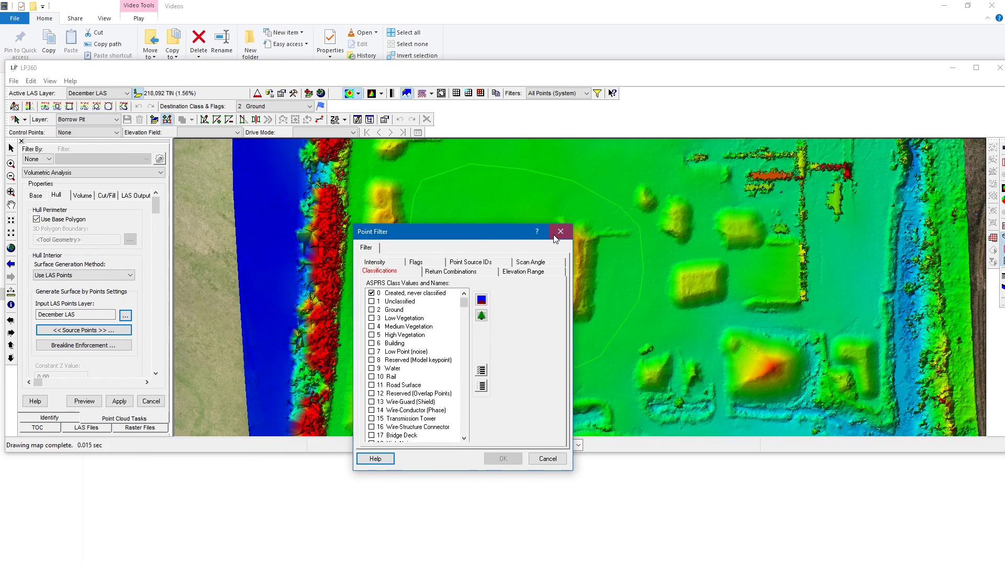
click(560, 231)
click(942, 5)
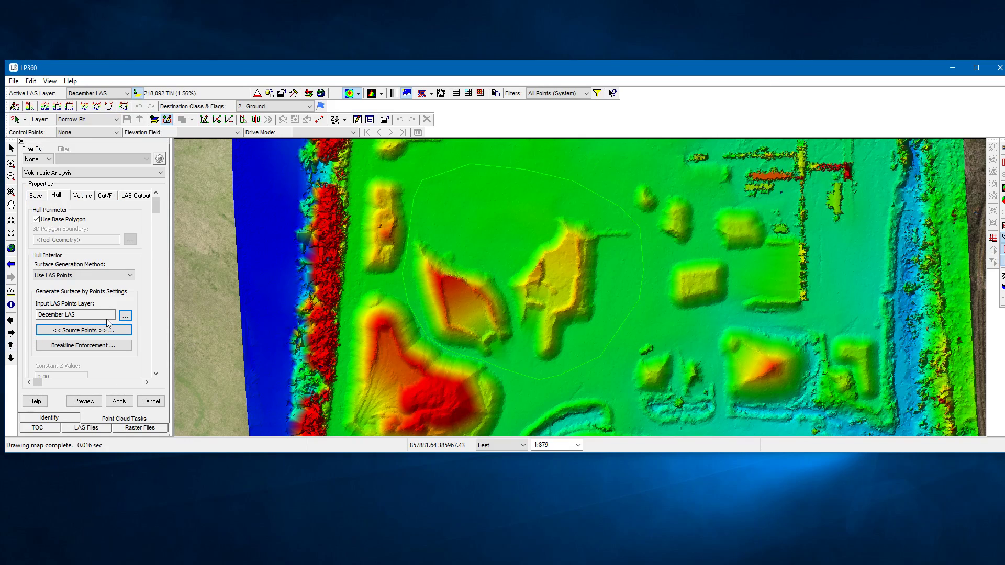
click(976, 67)
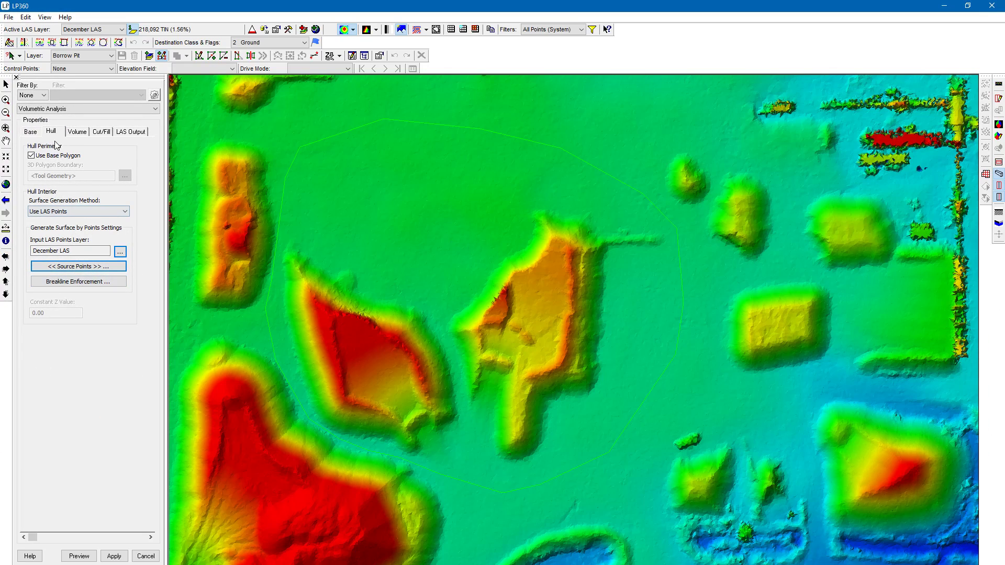
click(37, 134)
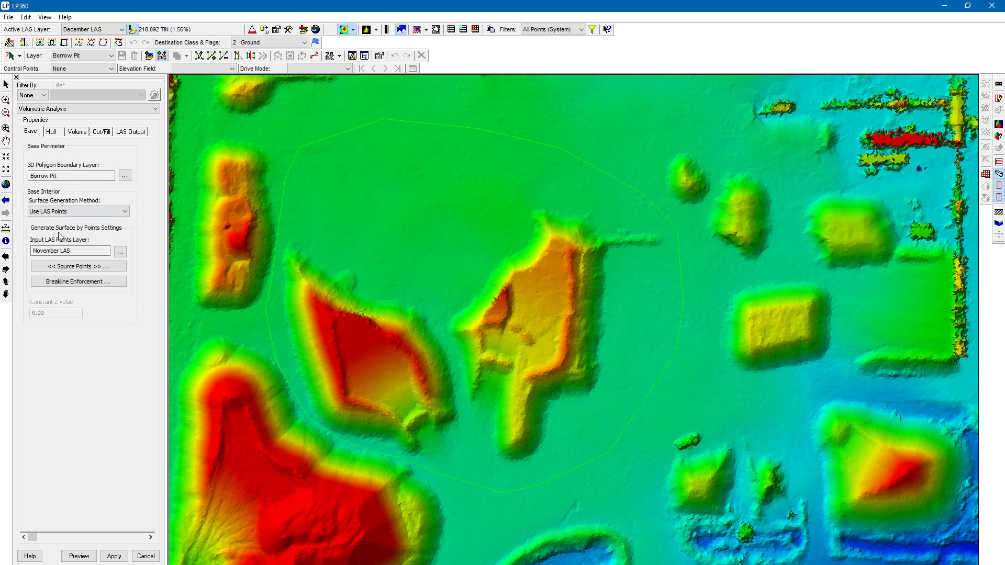
click(51, 132)
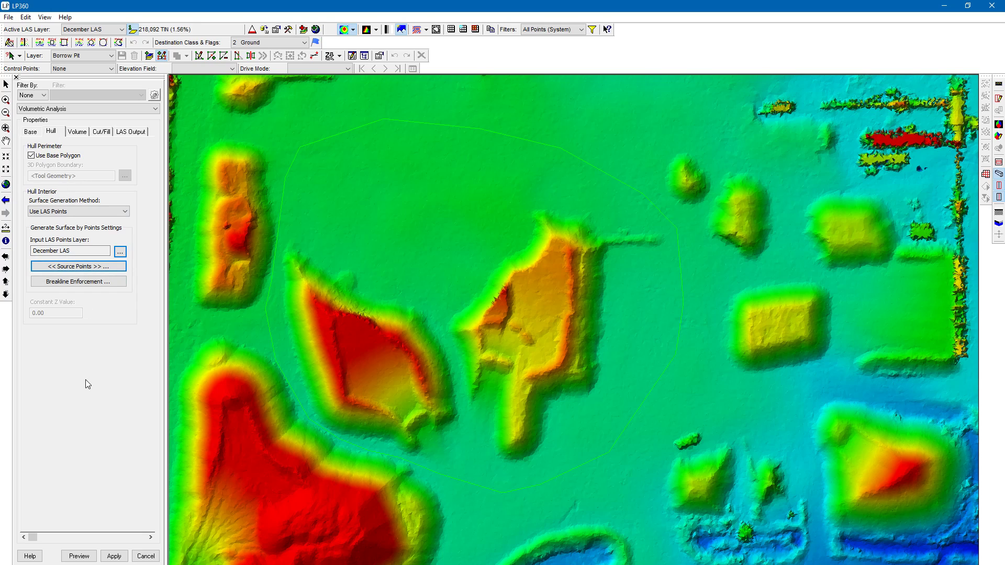
Step: Compute volumes as Cut - Fill and enable the Cut Volume and Fill Volume attributes
click(78, 132)
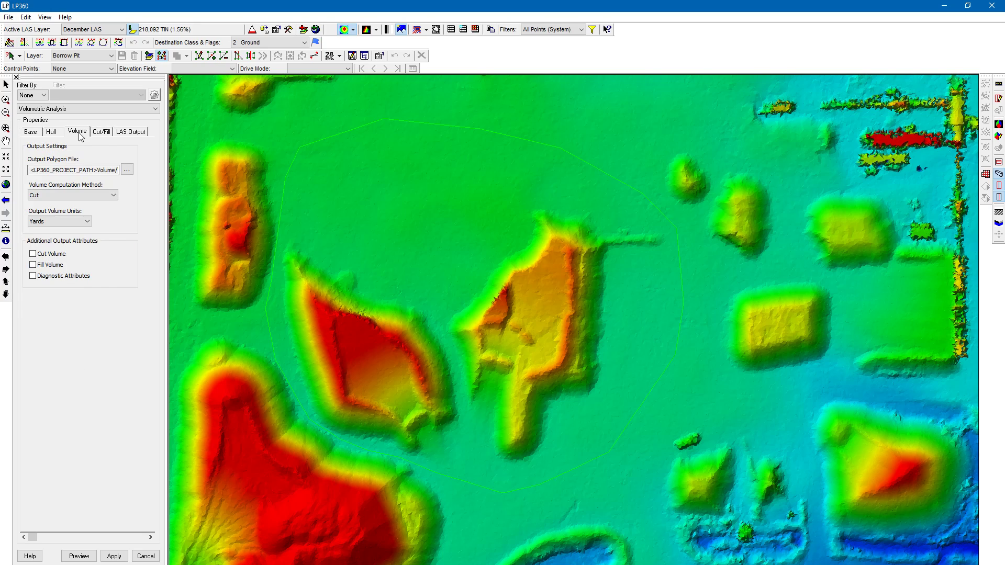
click(87, 195)
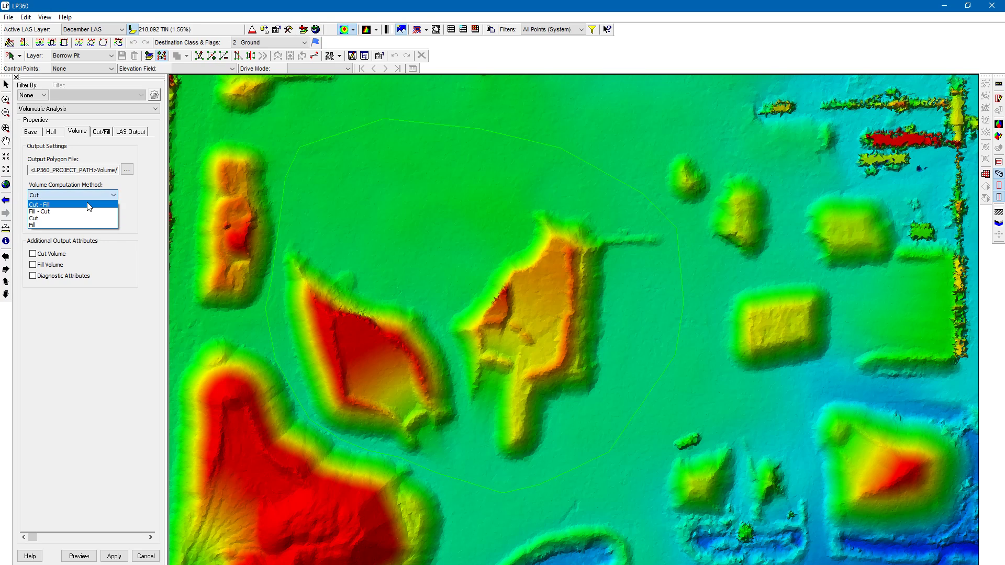
click(88, 205)
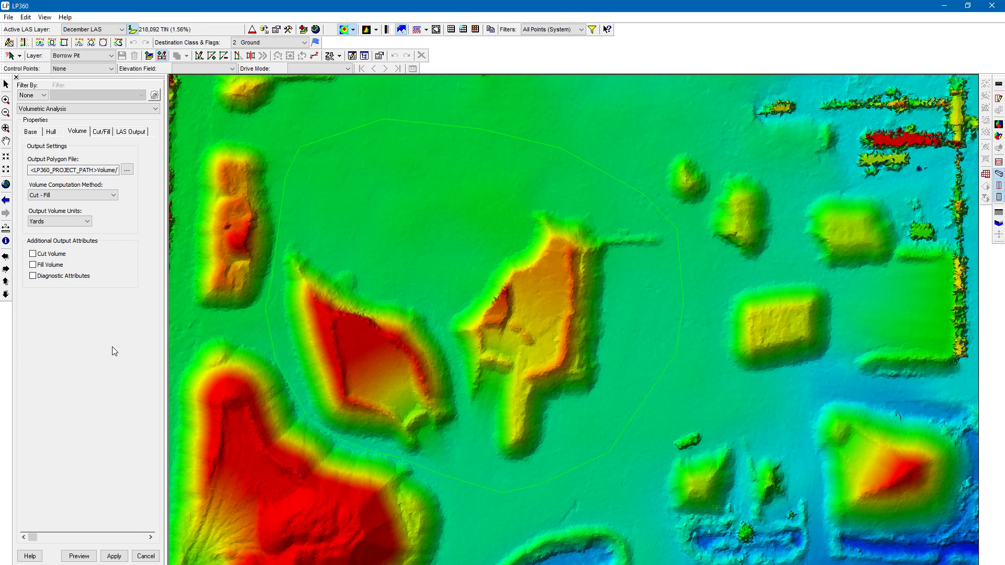
click(32, 253)
click(33, 265)
Step: Trim the end of the project path in Project Settings and confirm
click(127, 170)
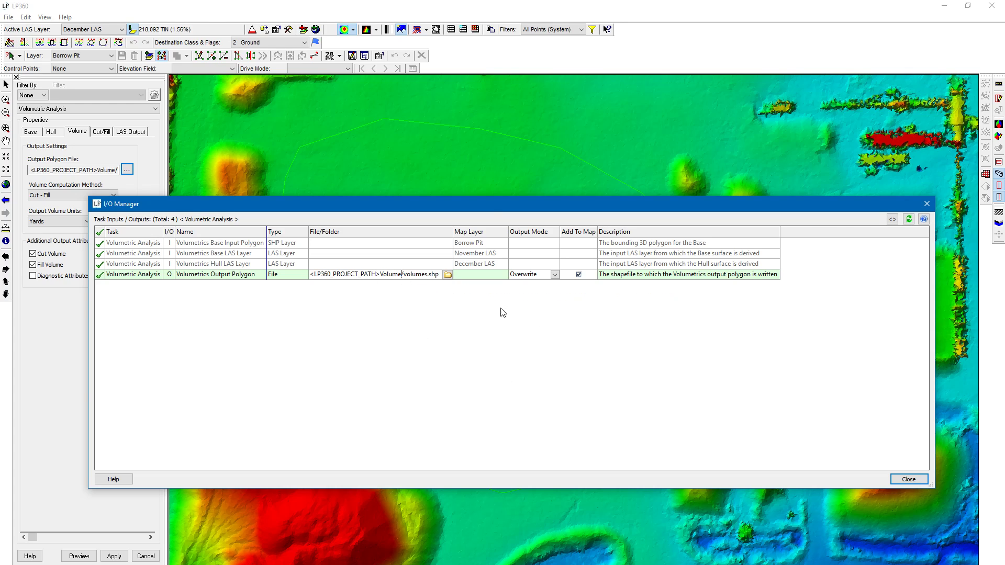
click(11, 17)
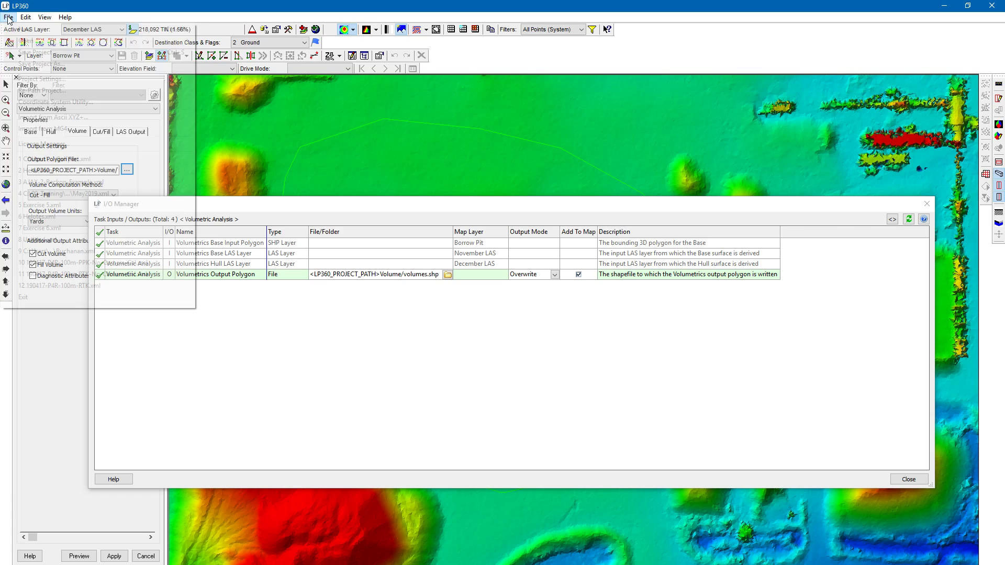
click(42, 78)
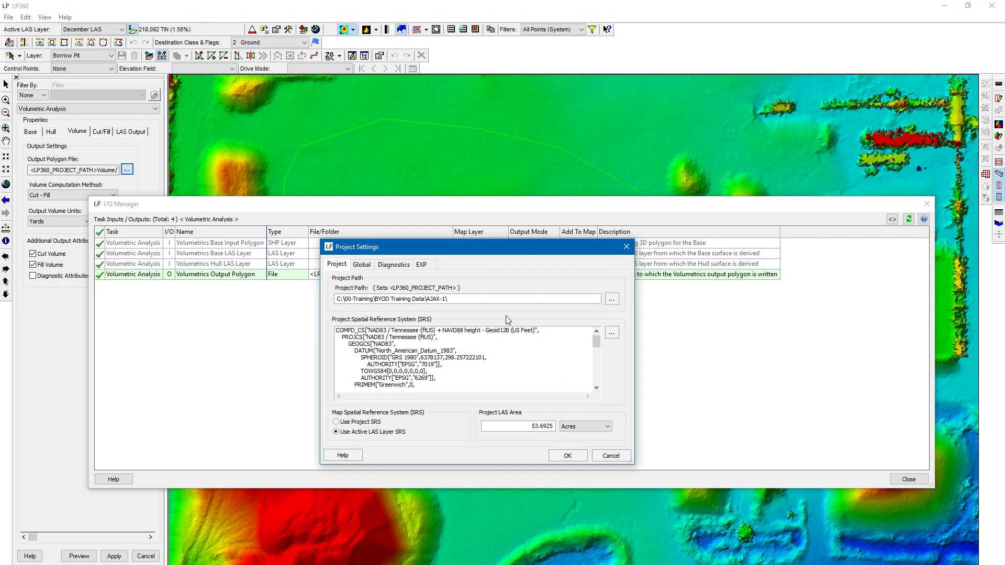
click(510, 297)
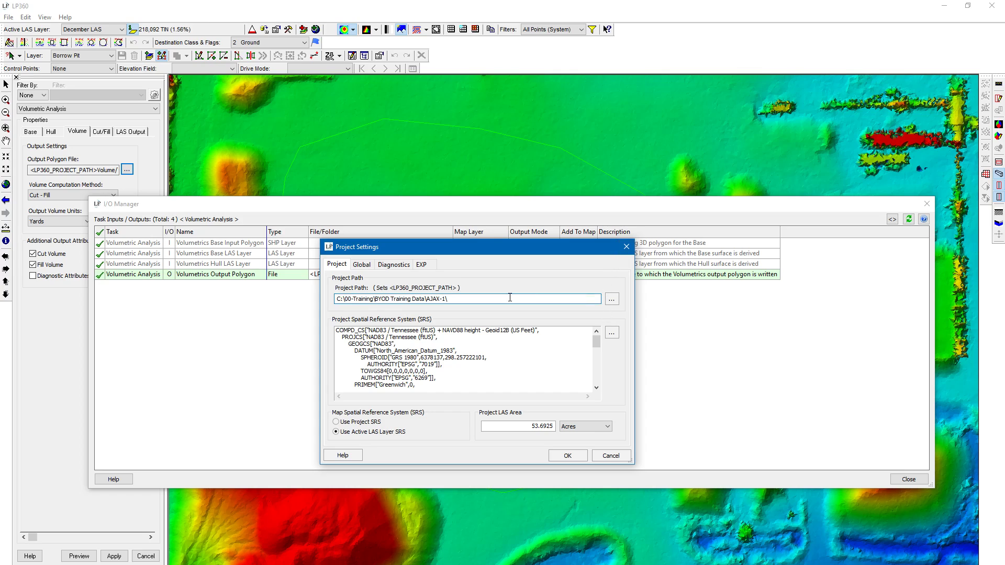
key(BackSpace)
key(BackSpace)
key(BackSpace)
click(567, 456)
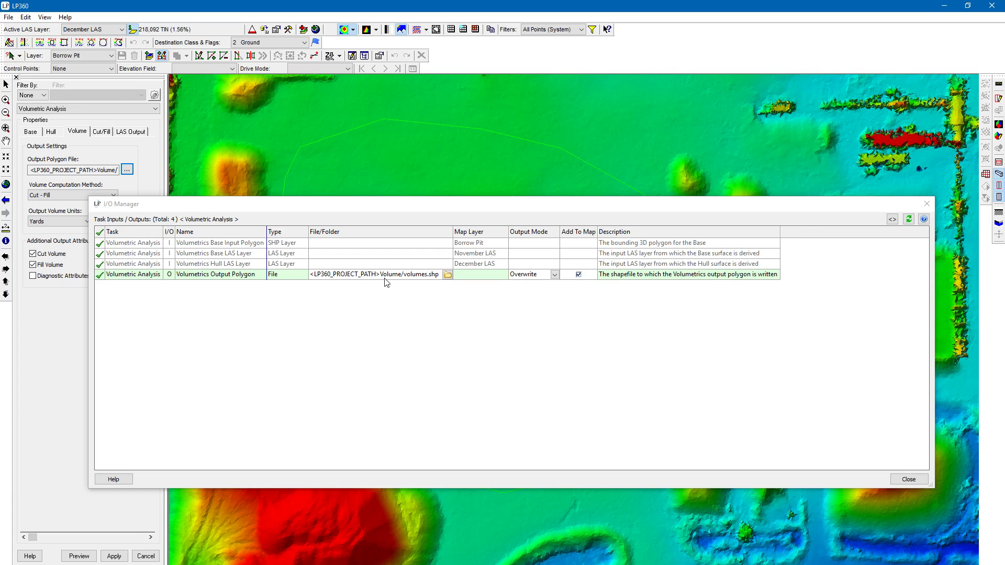
Step: Set the output polygon file to Volume/borrowpitvolumes.shp
click(403, 274)
click(403, 274)
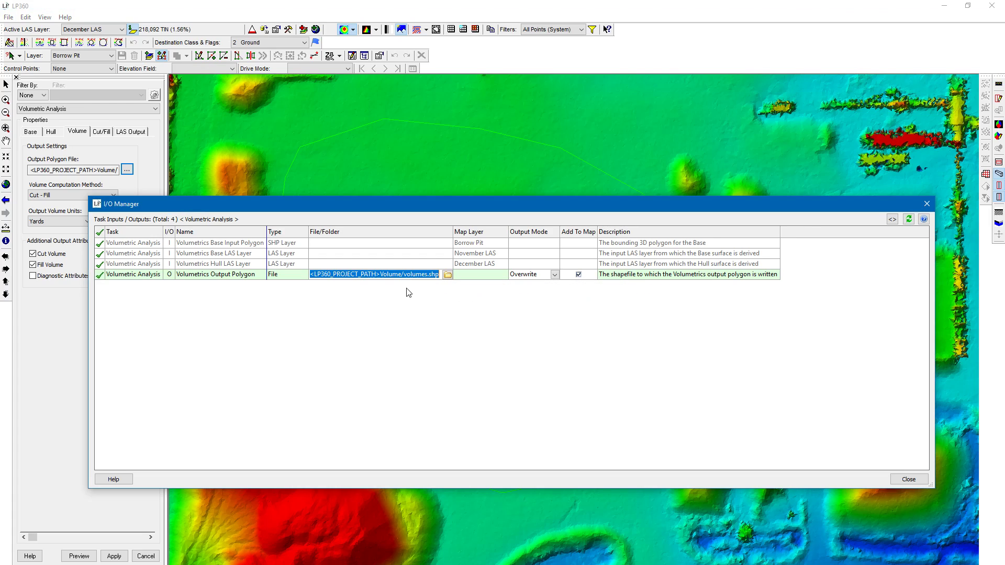
click(404, 276)
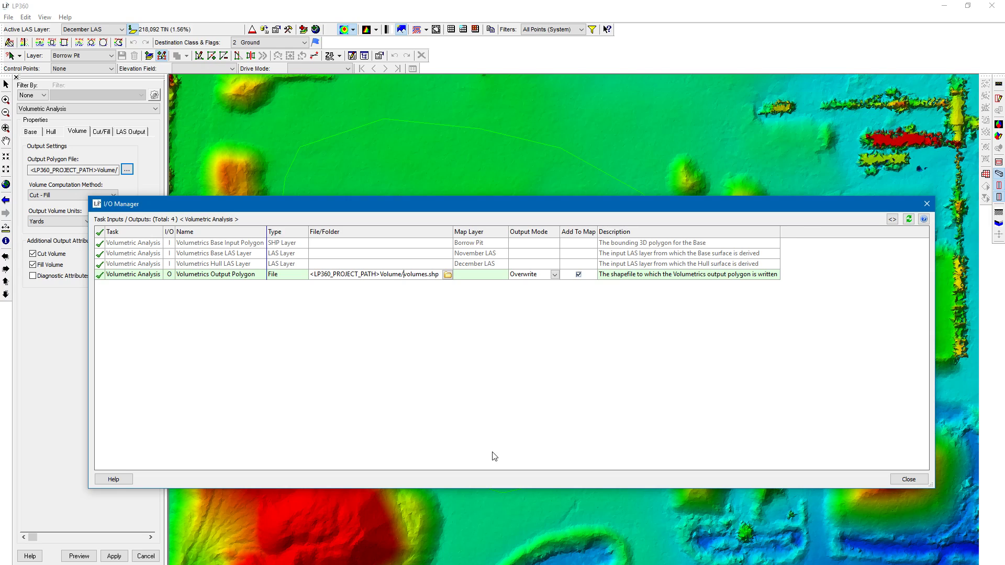
text(borrowpit)
key(Return)
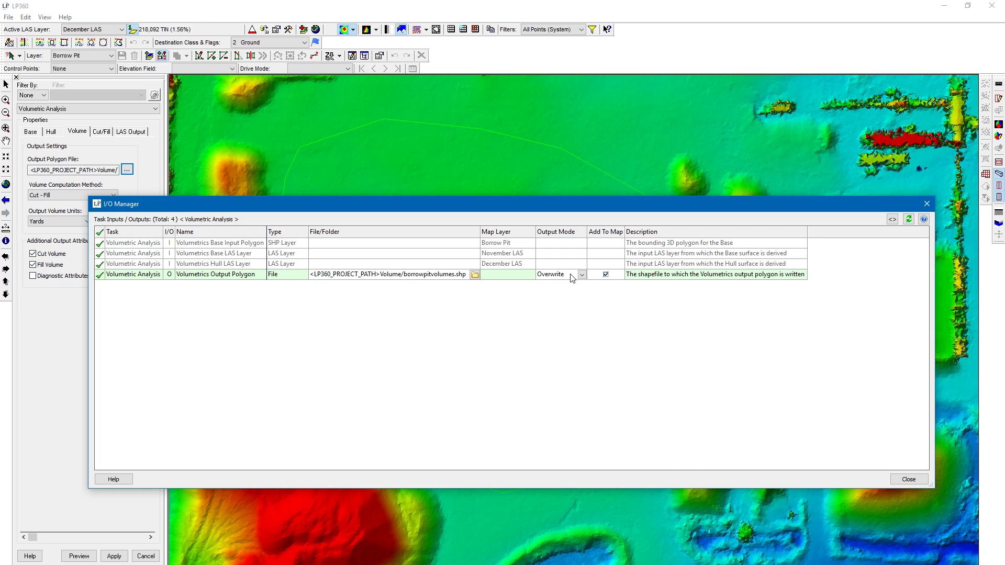
click(906, 481)
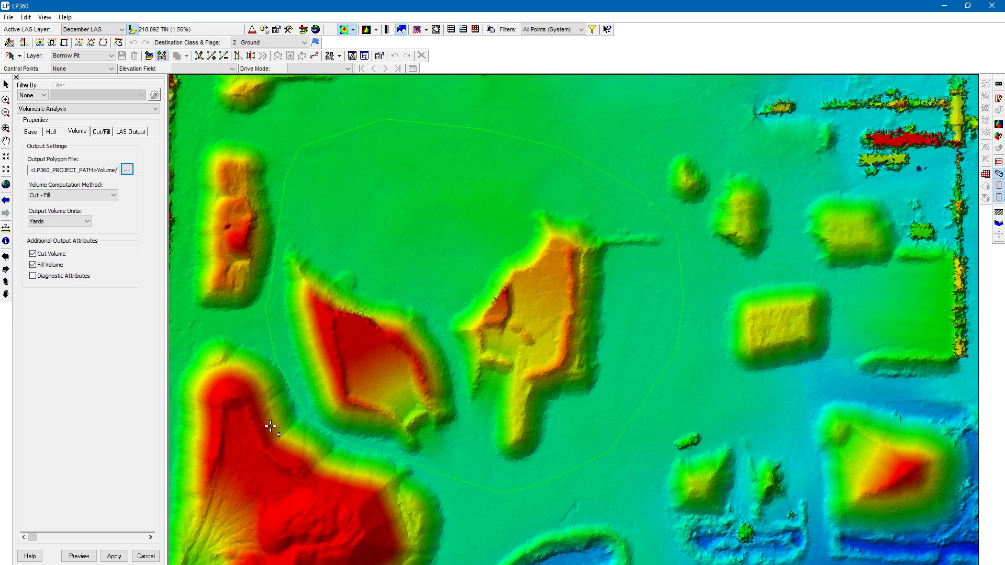
Step: Apply the settings and enable cut-and-fill image output with the 0.1000 epsilon
click(120, 558)
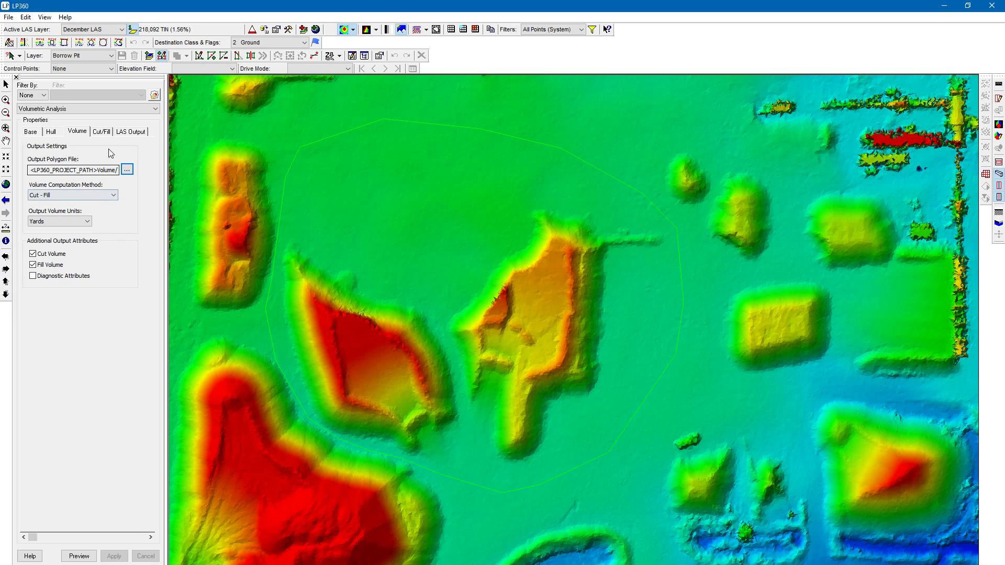
click(103, 132)
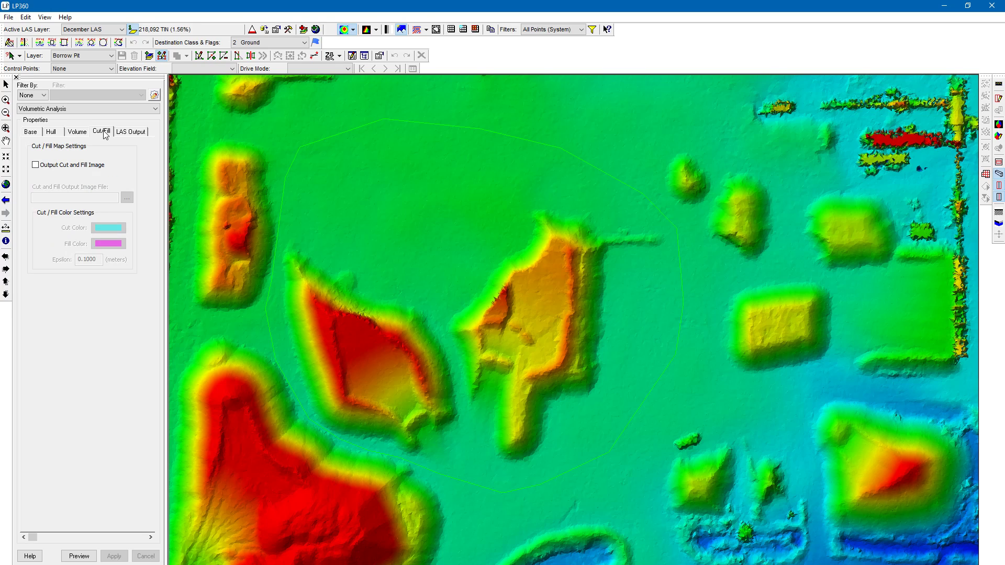
click(67, 166)
click(98, 261)
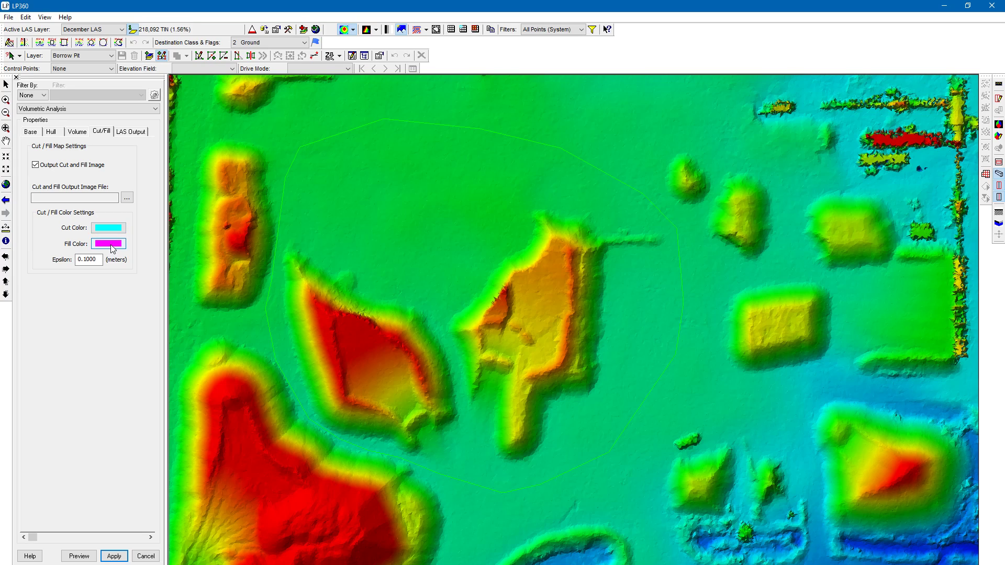
Step: Save the cut-fill image as <LP360_PROJECT_PATH>/Image/cutfill-image.tif, created as a new file
click(126, 198)
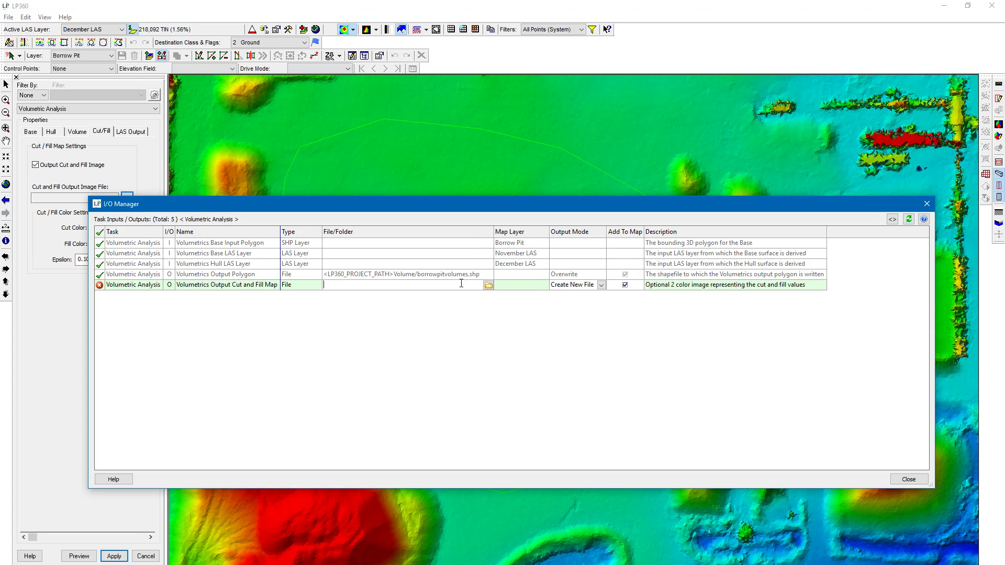
click(892, 219)
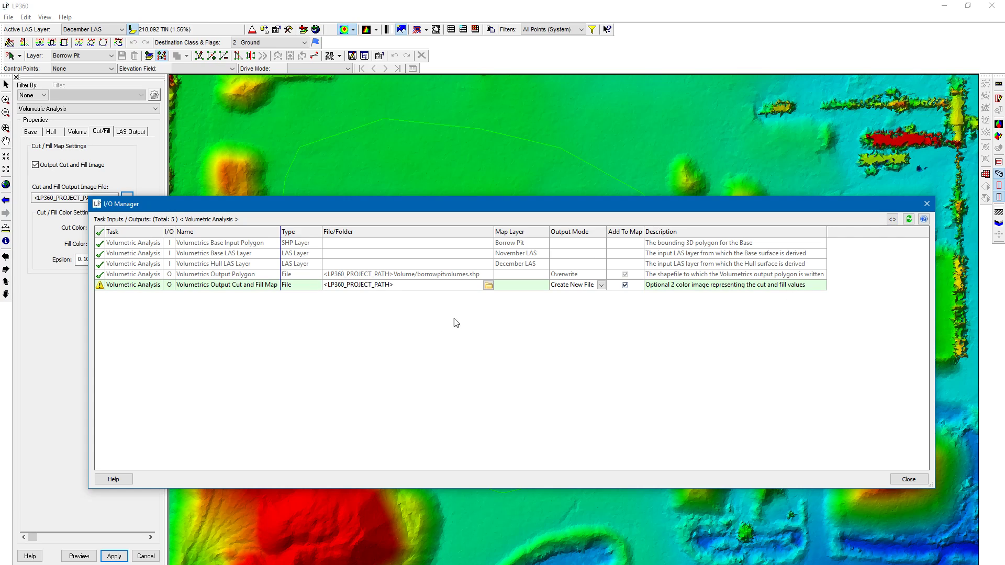
click(447, 285)
text(Image/)
text(cutfill-image.tif)
click(532, 391)
click(601, 285)
click(605, 296)
click(909, 479)
click(114, 556)
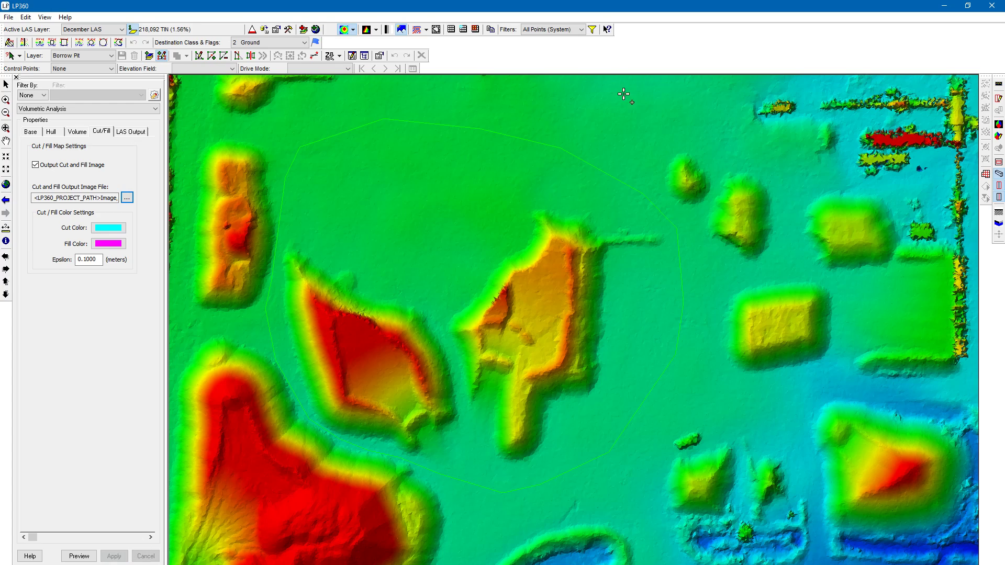
Step: Execute the project's point cloud tasks to run the volumetric analysis
click(986, 177)
click(541, 344)
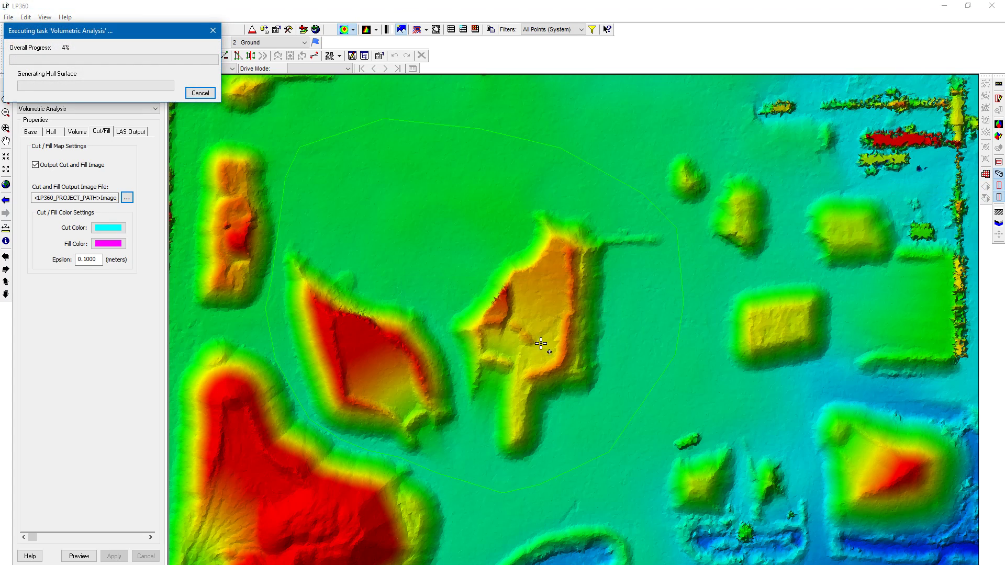
drag(161, 32, 503, 207)
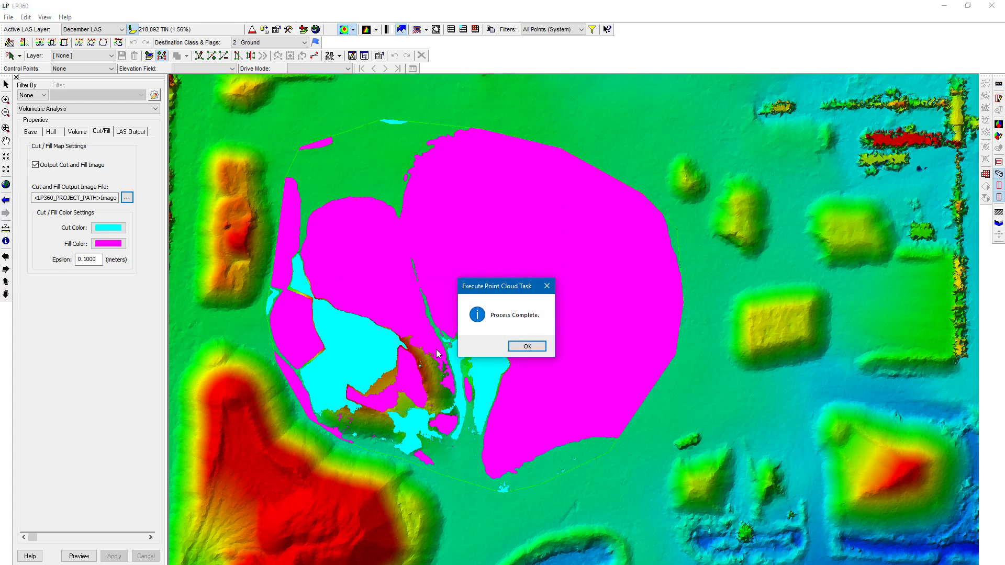
Step: Dismiss the Process Complete message and return to the layer list
click(527, 346)
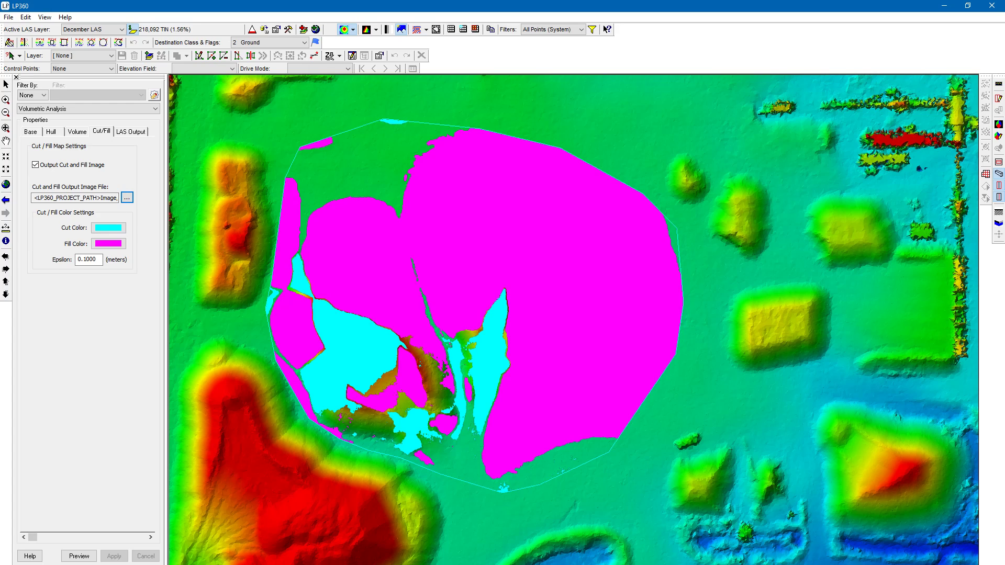
key(Escape)
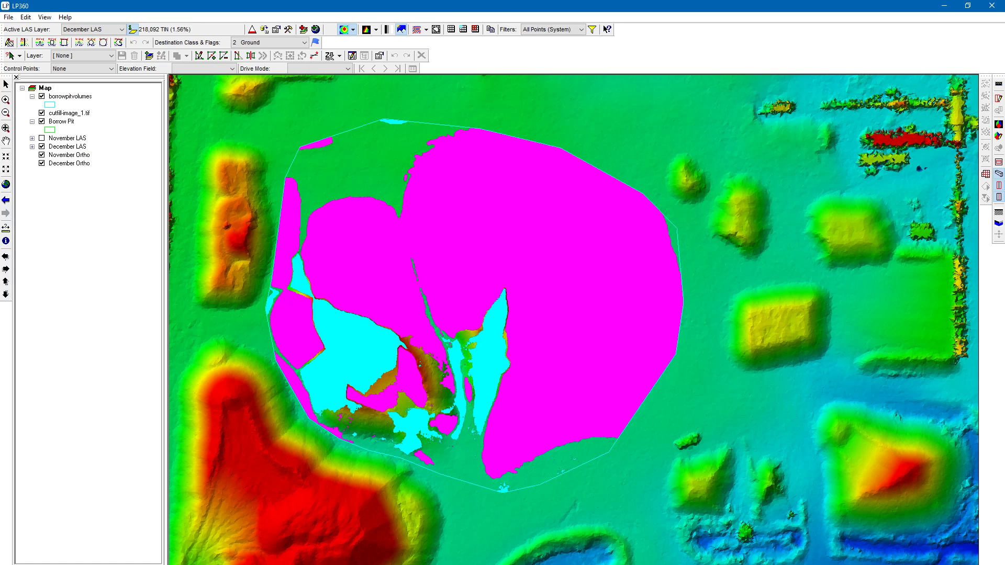
right_click(87, 100)
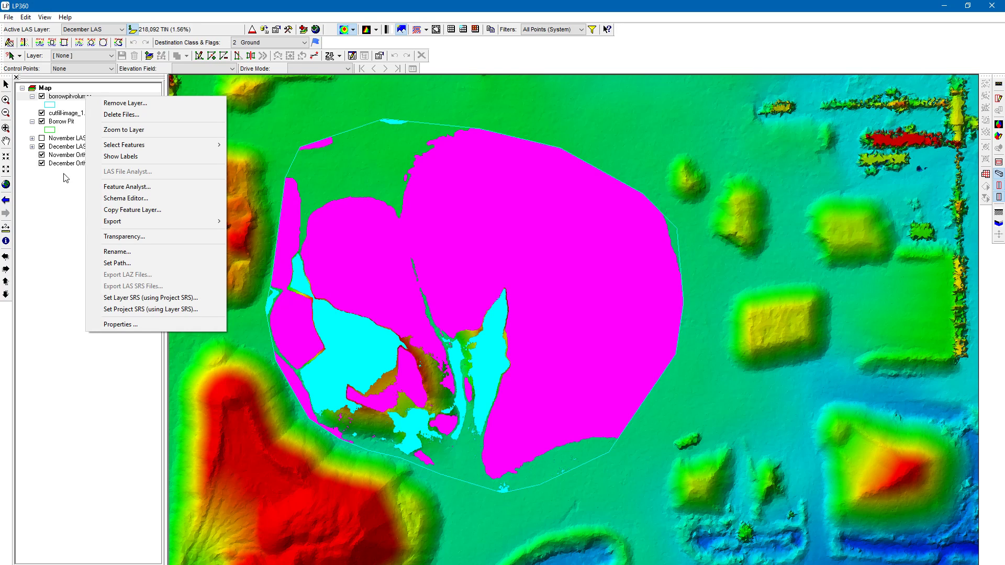
click(127, 187)
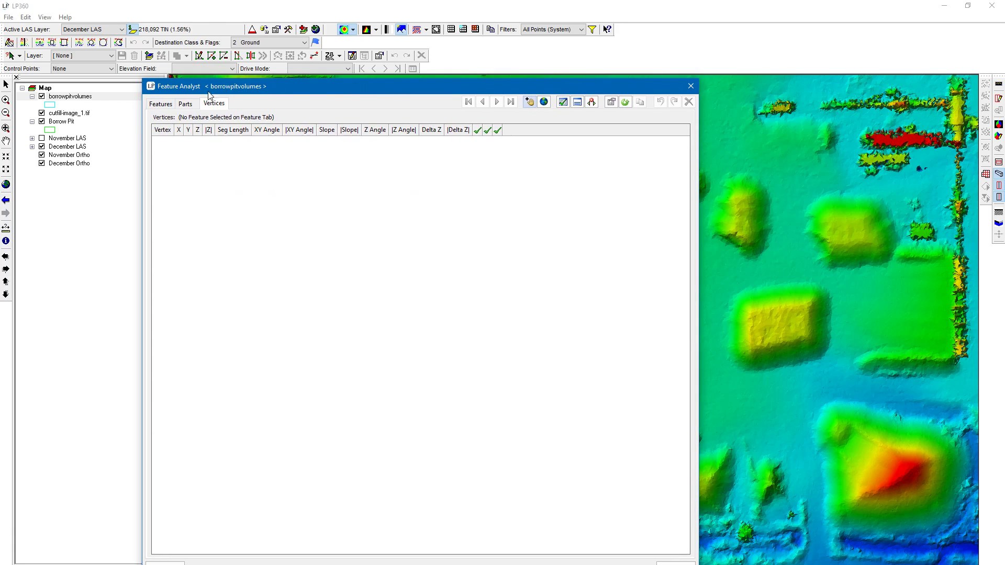
click(160, 104)
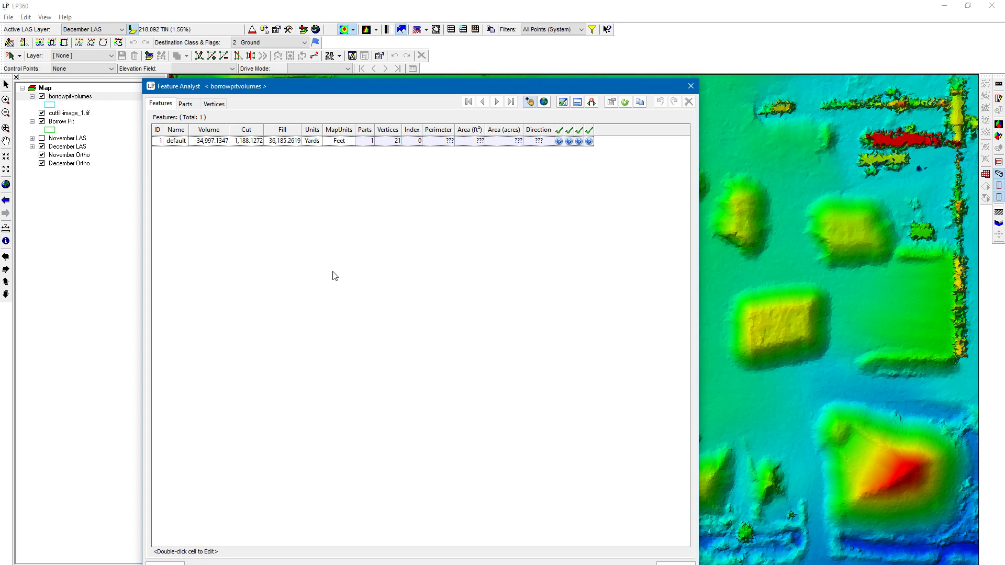
click(675, 564)
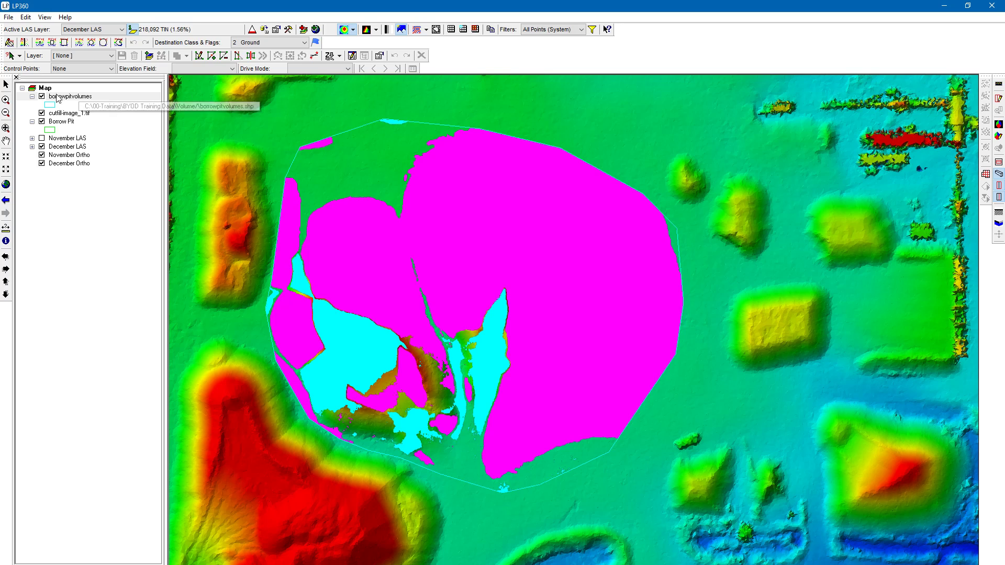
Step: Hide cutfill-image_1.tif and make November LAS the active LAS layer
click(42, 113)
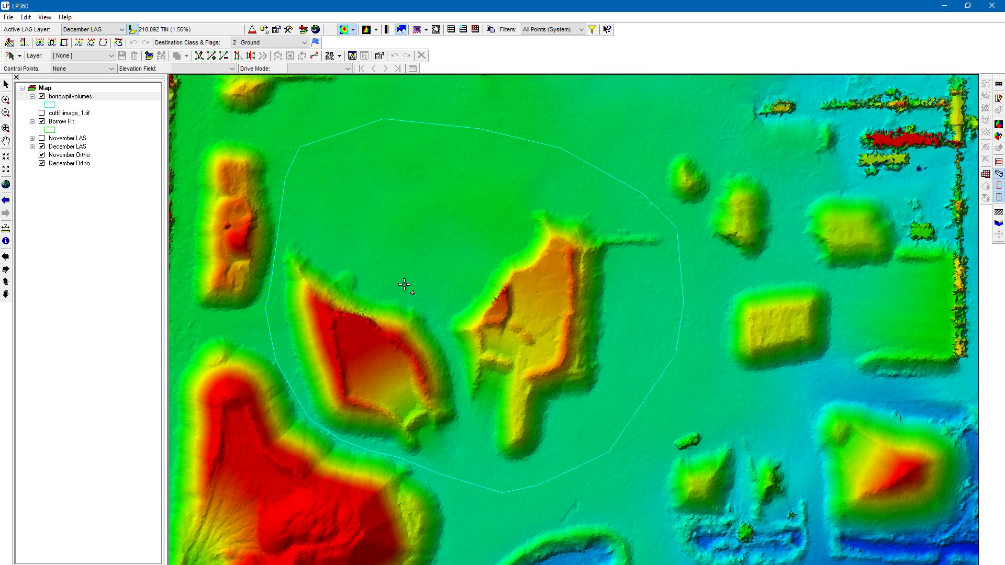
click(107, 30)
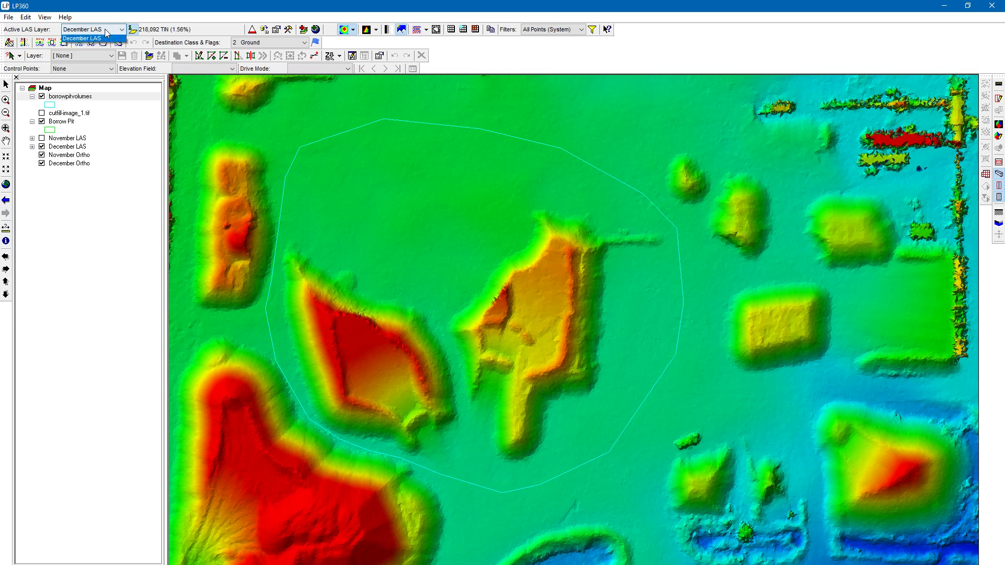
click(107, 38)
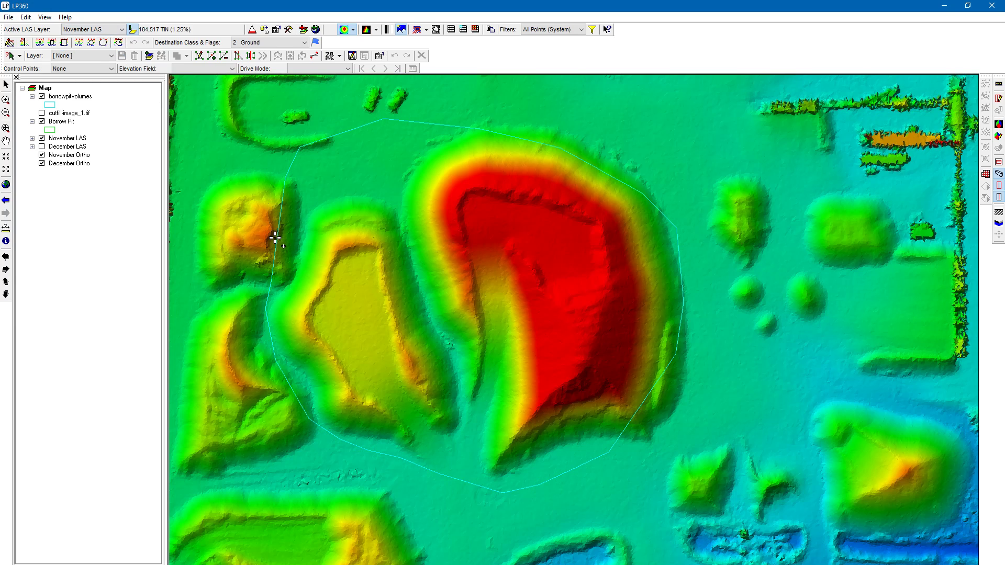